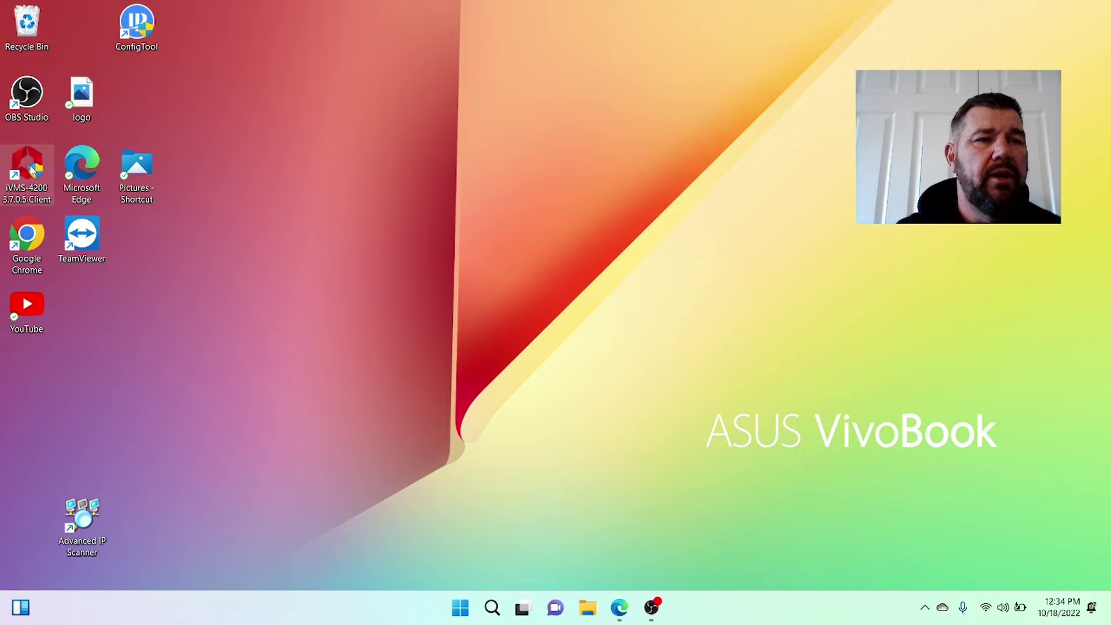
Step: Launch the iVMS-4200 client from its desktop shortcut
drag(33, 169, 309, 223)
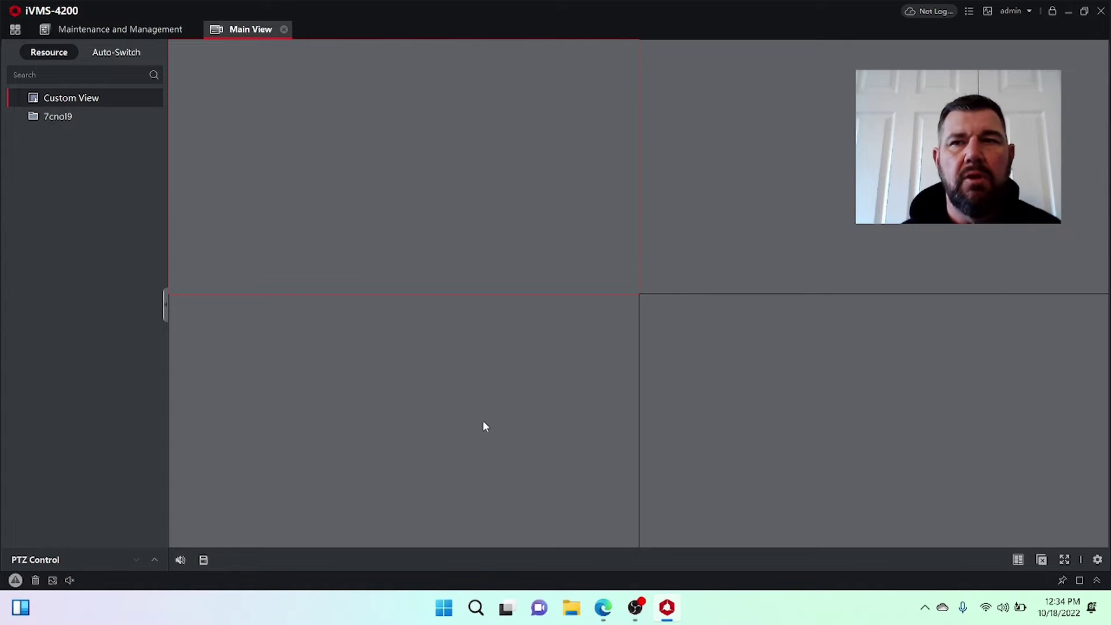
Step: Log in to Hik-Connect with the account password and dismiss the logged-in notice
click(924, 12)
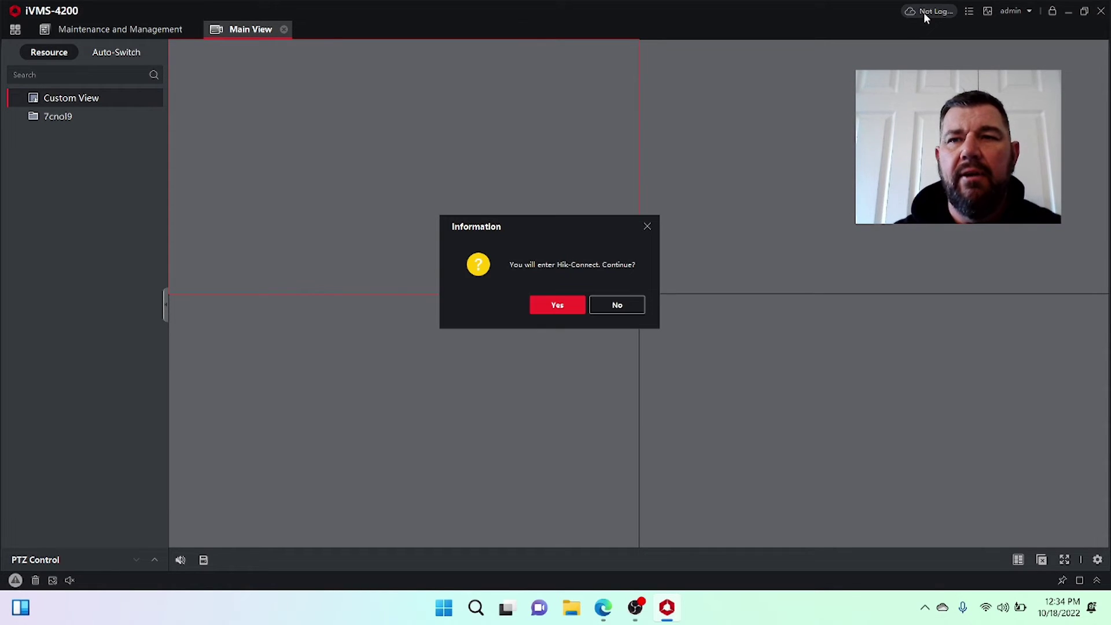
click(557, 307)
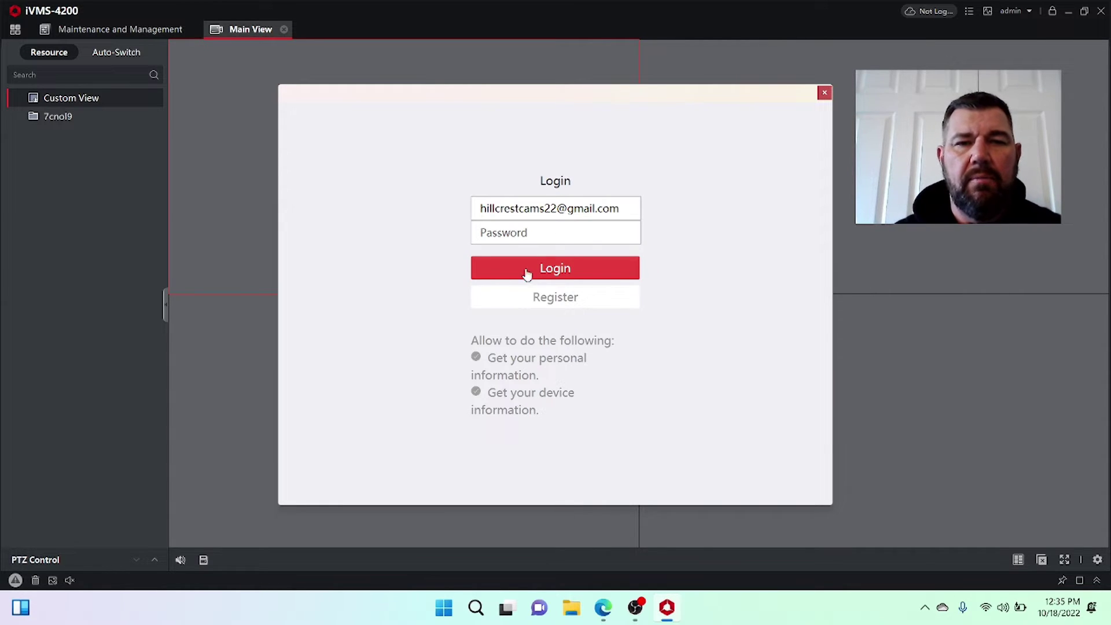
click(505, 227)
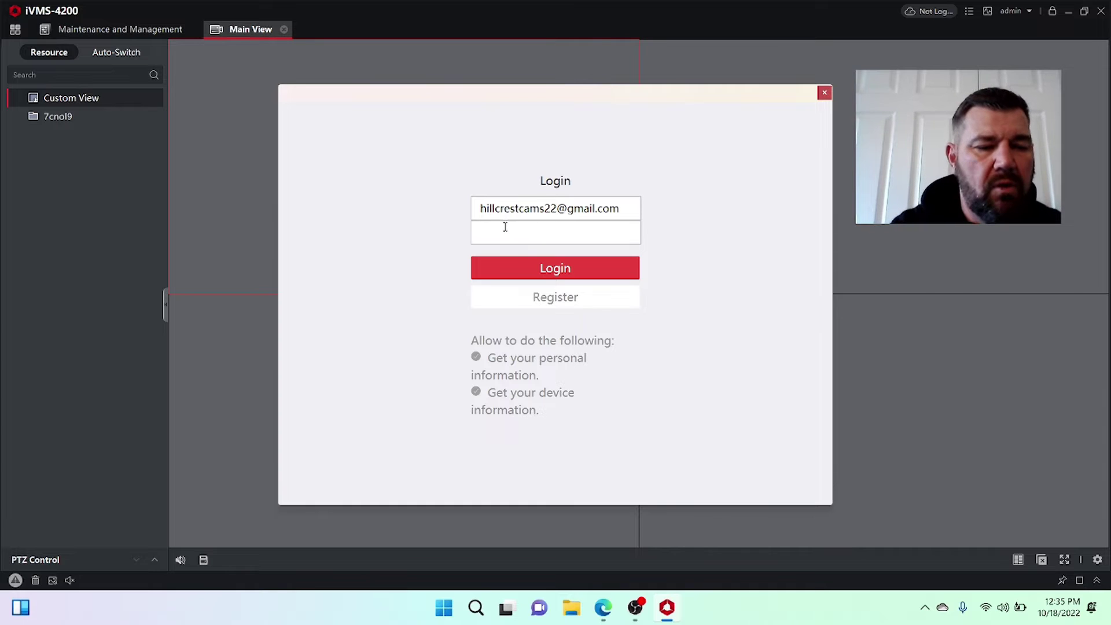
text(****)
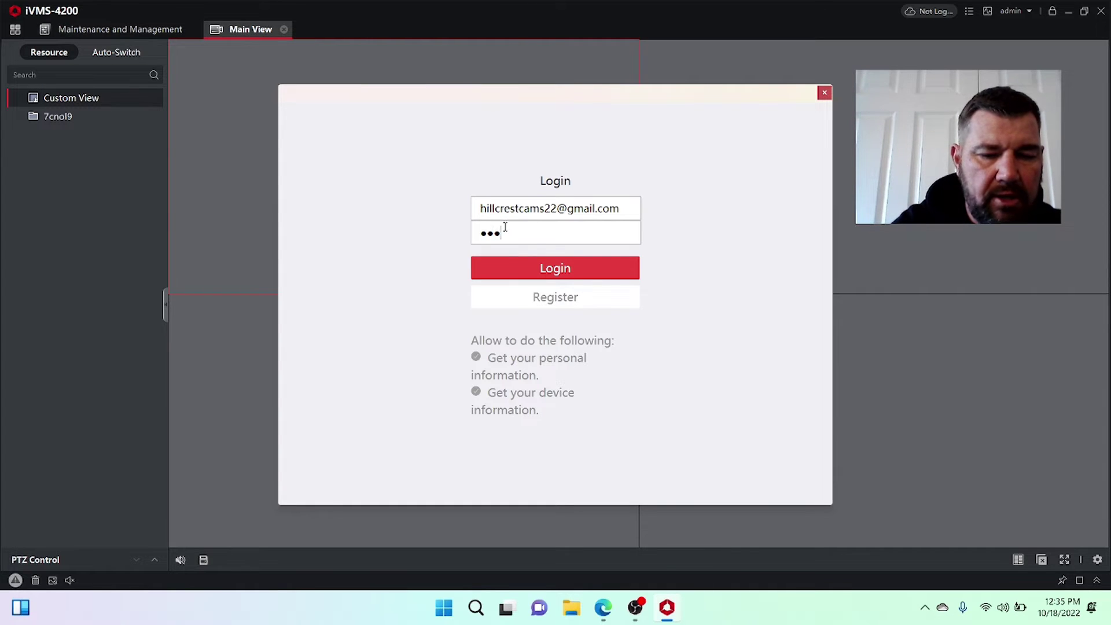
text(****)
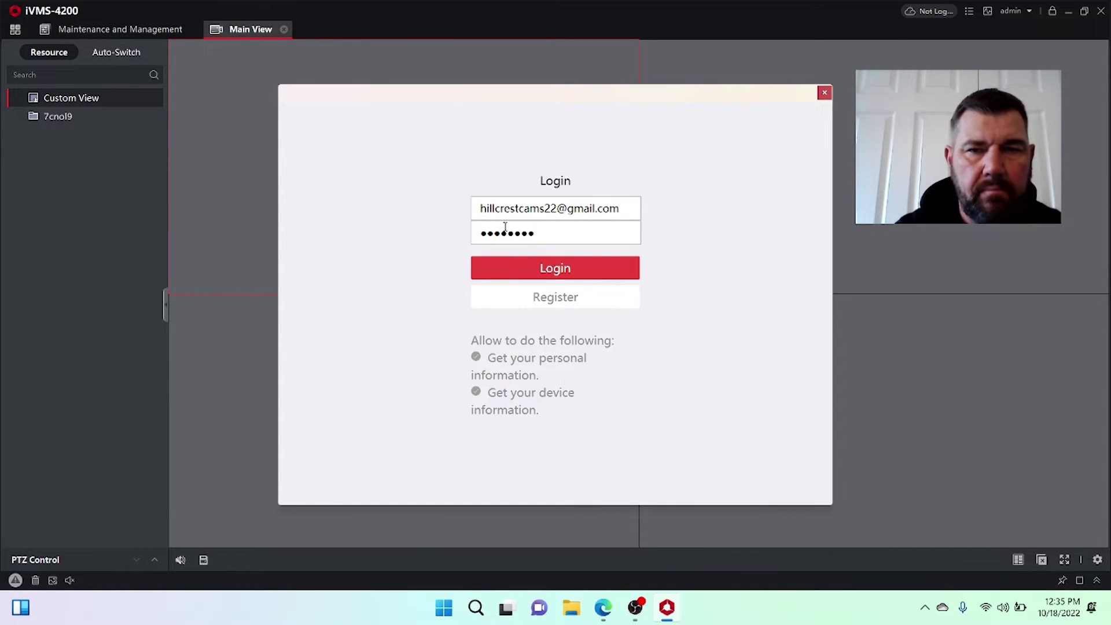
click(515, 270)
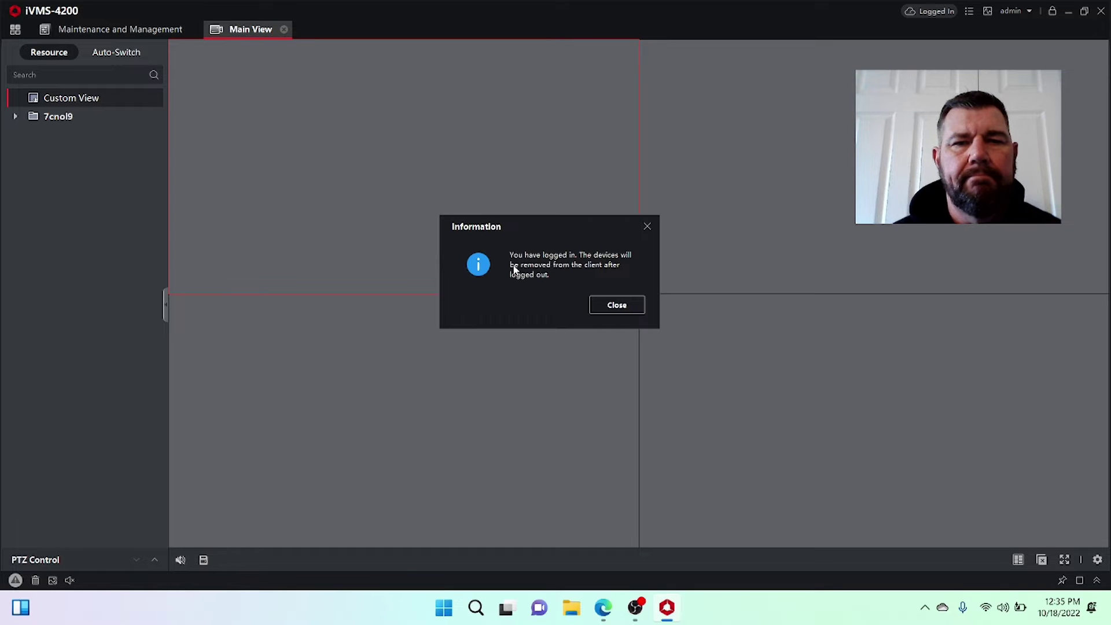
click(623, 306)
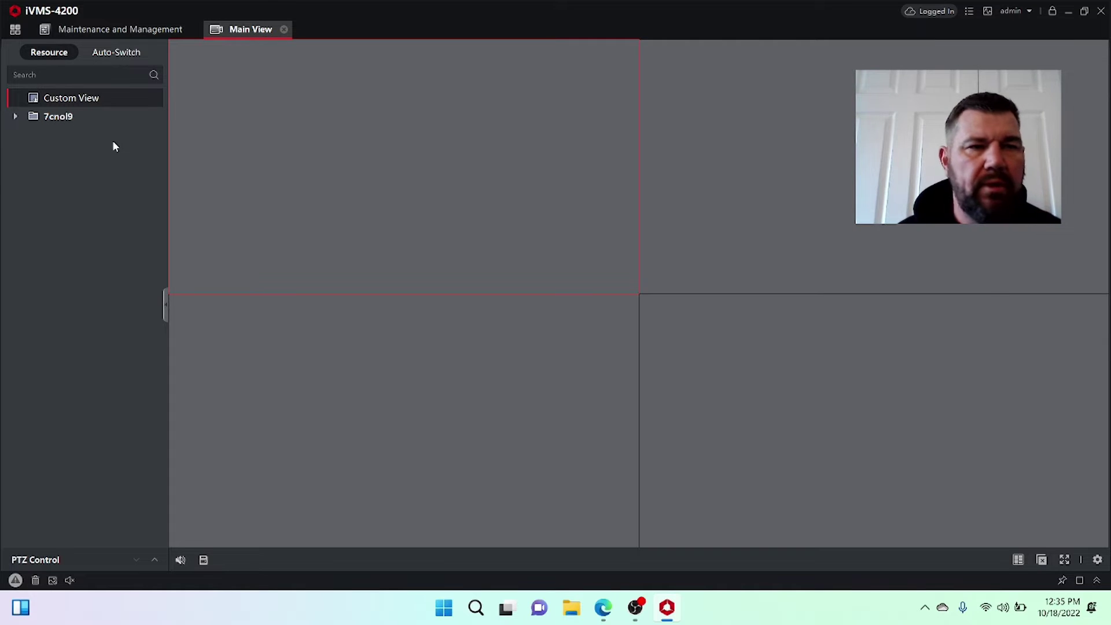
Step: Expand the 7cnol9 folder and browse its bearhill, Peabody and Bear Hill cameras
click(16, 116)
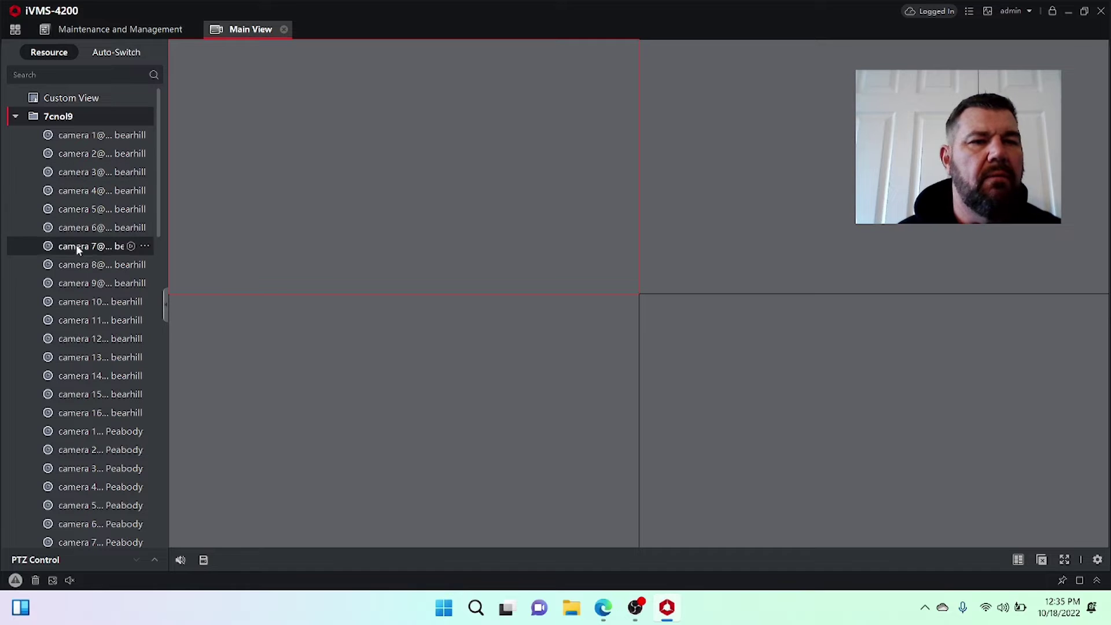
scroll(78, 287, down, 3)
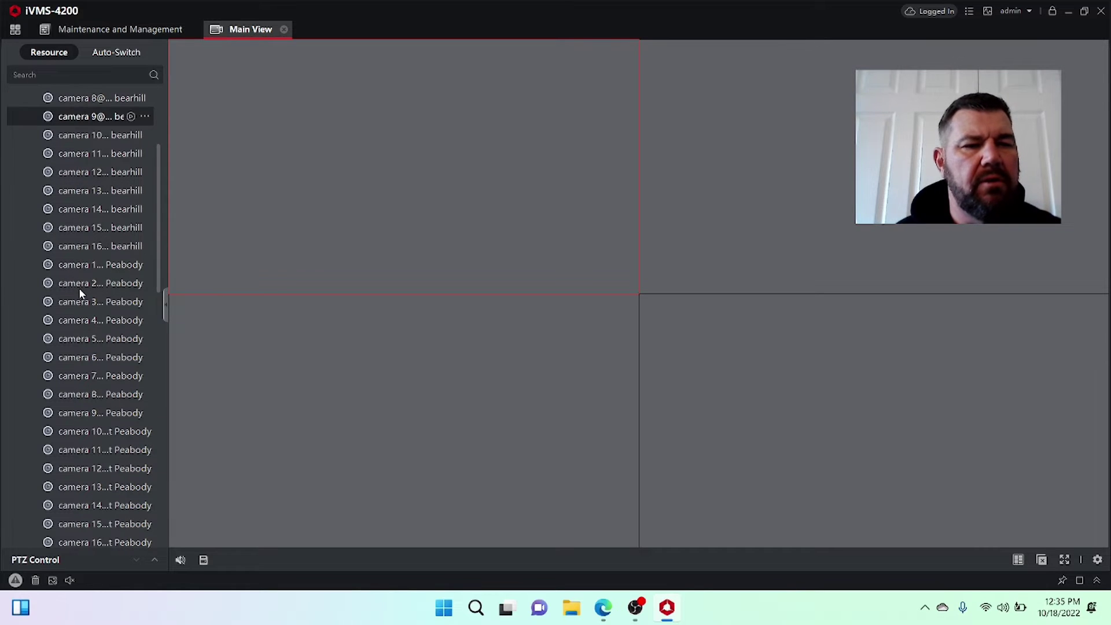
scroll(79, 287, down, 5)
scroll(78, 287, down, 10)
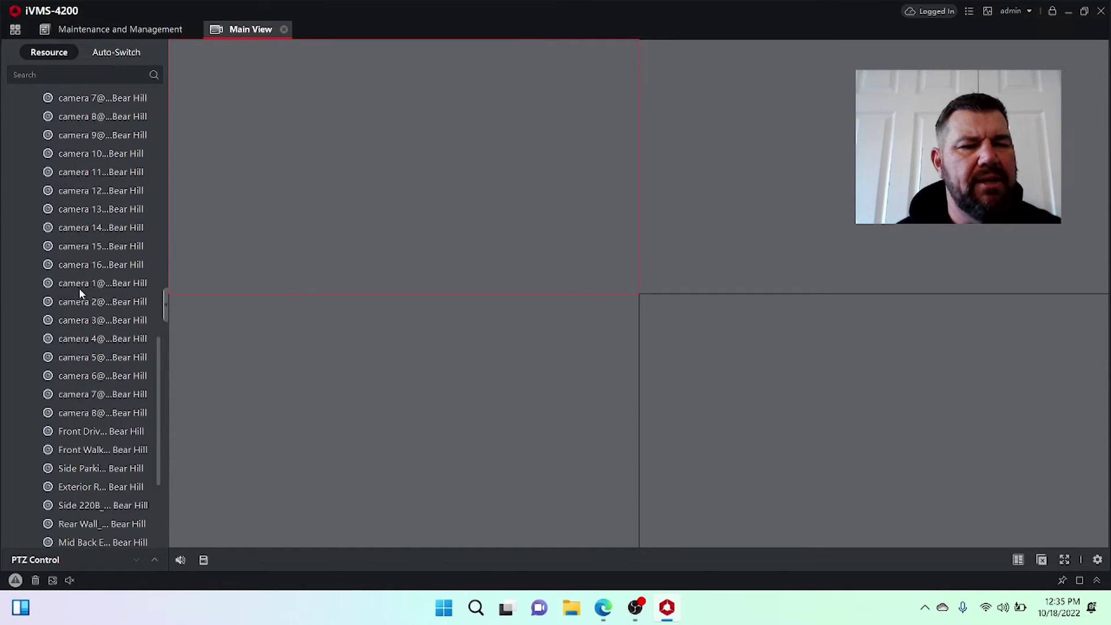
scroll(79, 287, up, 15)
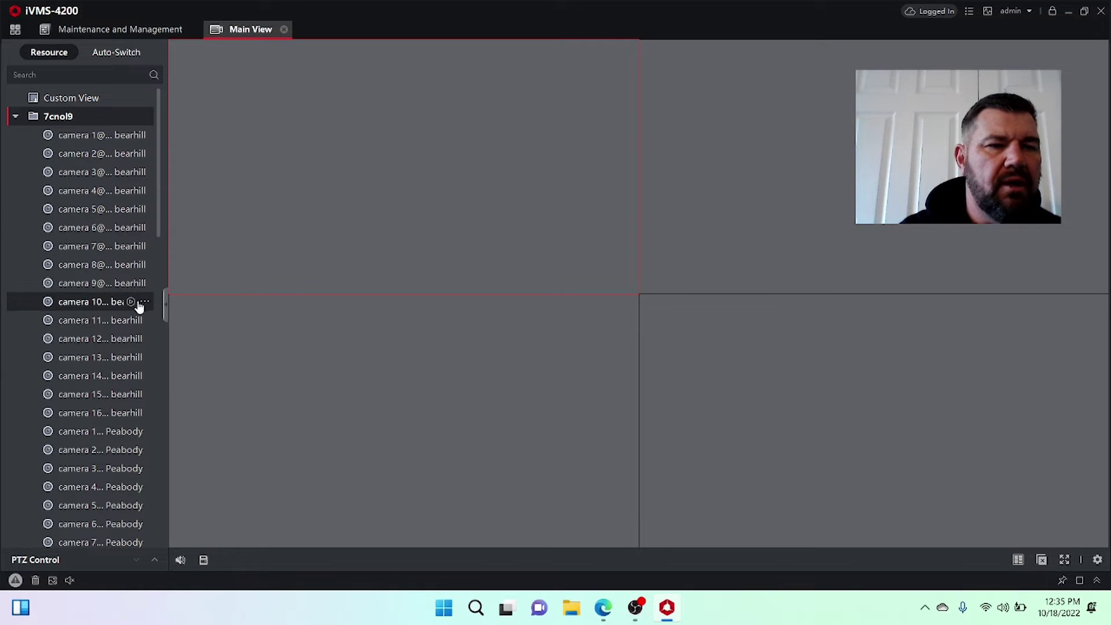
scroll(133, 375, down, 2)
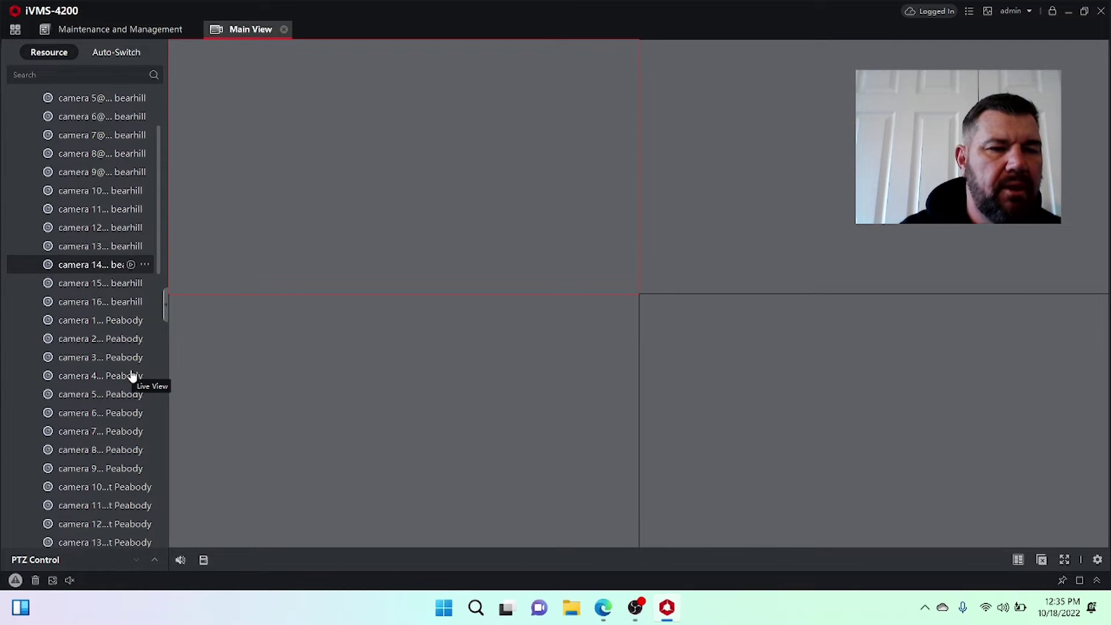
scroll(132, 376, down, 2)
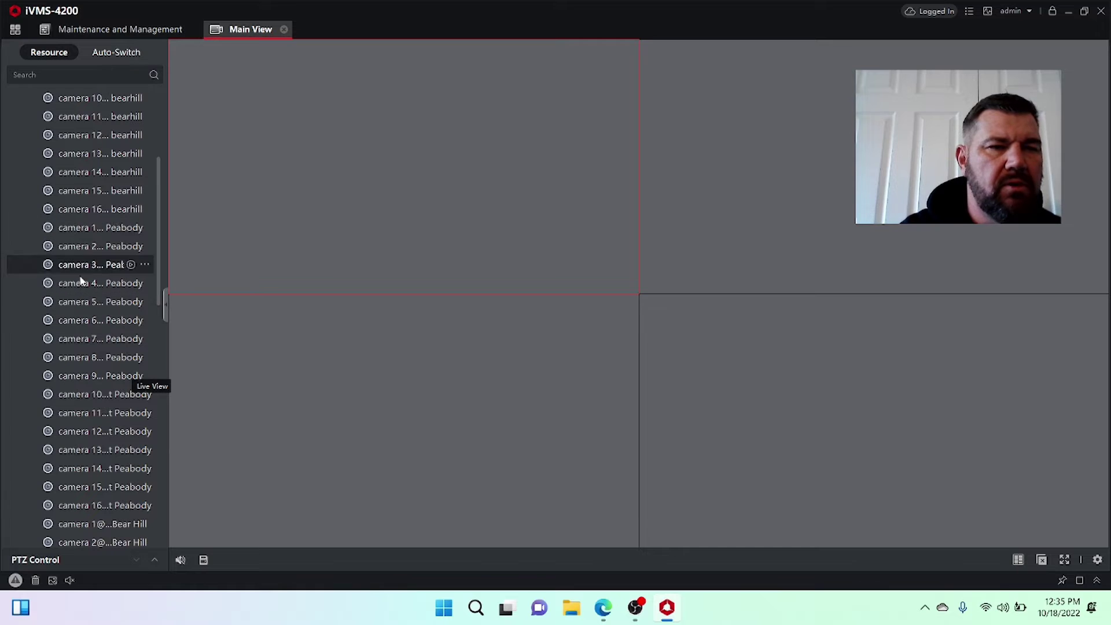
scroll(80, 281, up, 4)
scroll(77, 260, down, 3)
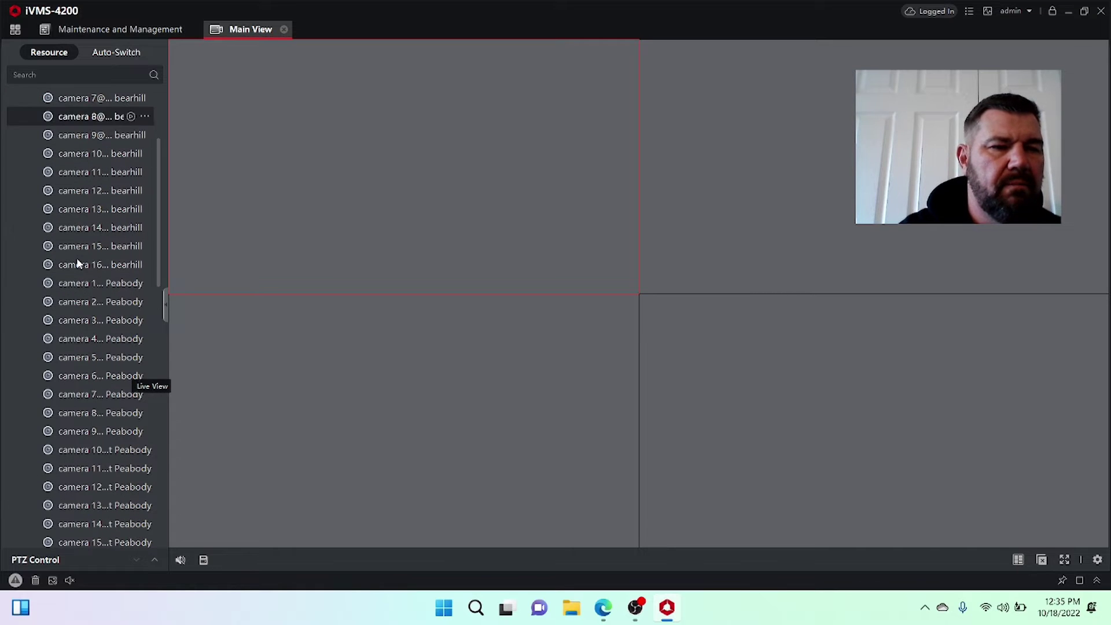
Step: Play Peabody camera 9's back parking lot feed live, collapse 7cnol9, and close Main View
double_click(85, 435)
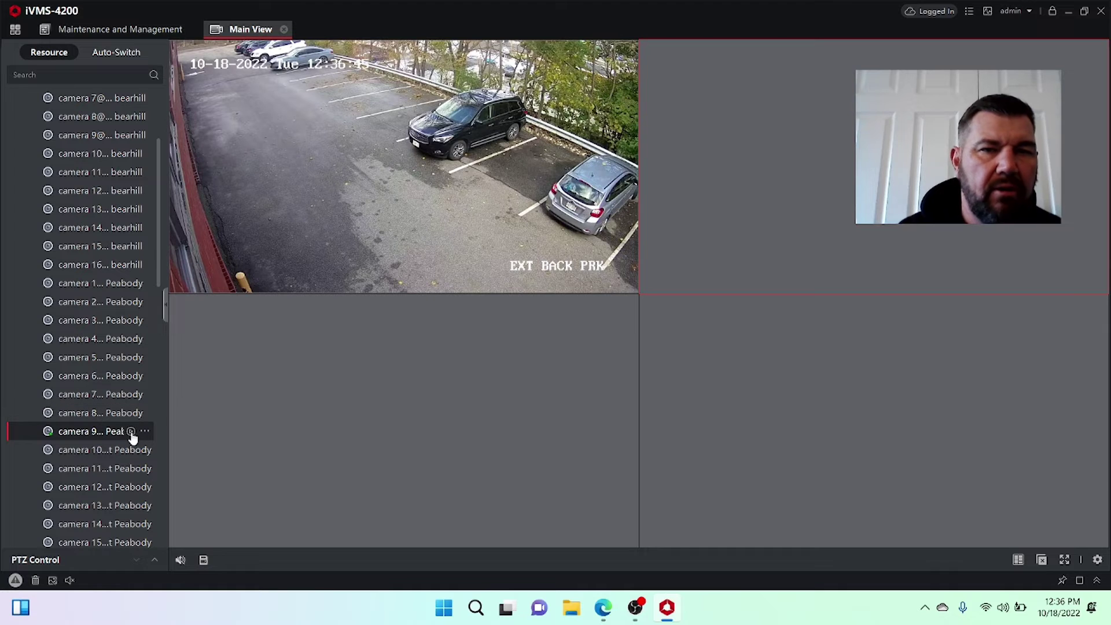
scroll(109, 243, up, 3)
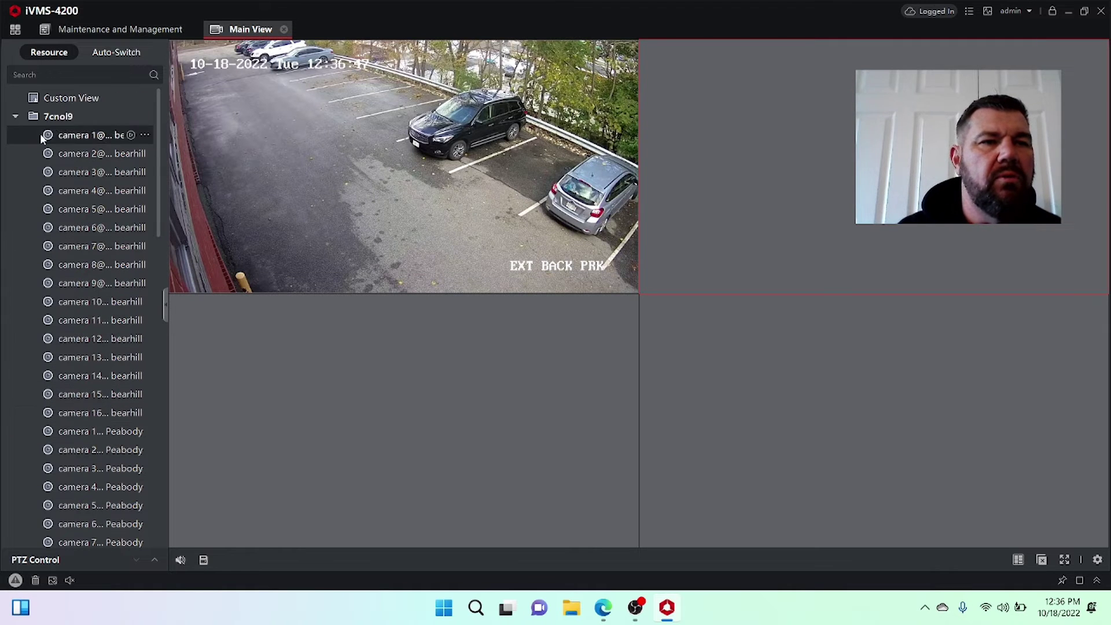
click(12, 117)
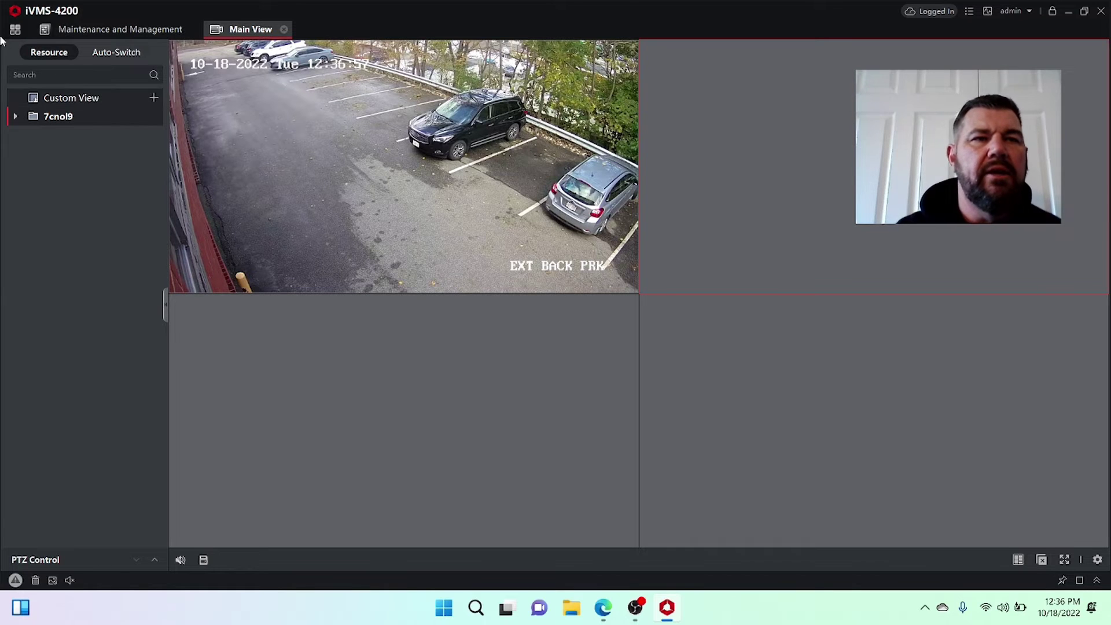
click(284, 29)
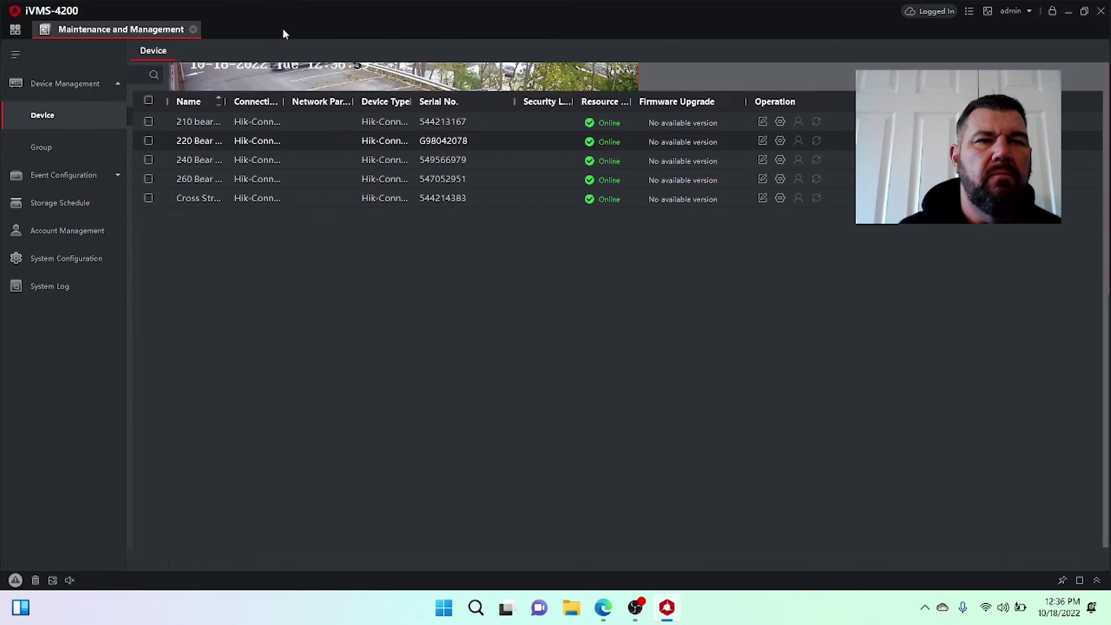
Step: Go to the home menu and return to Maintenance and Management
click(14, 30)
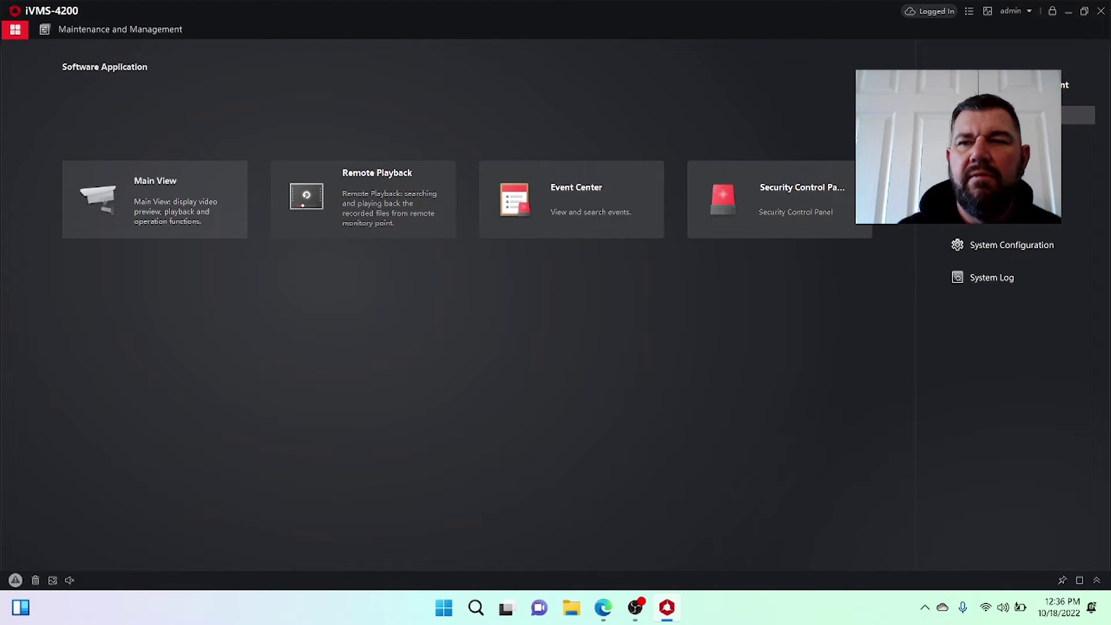
click(984, 114)
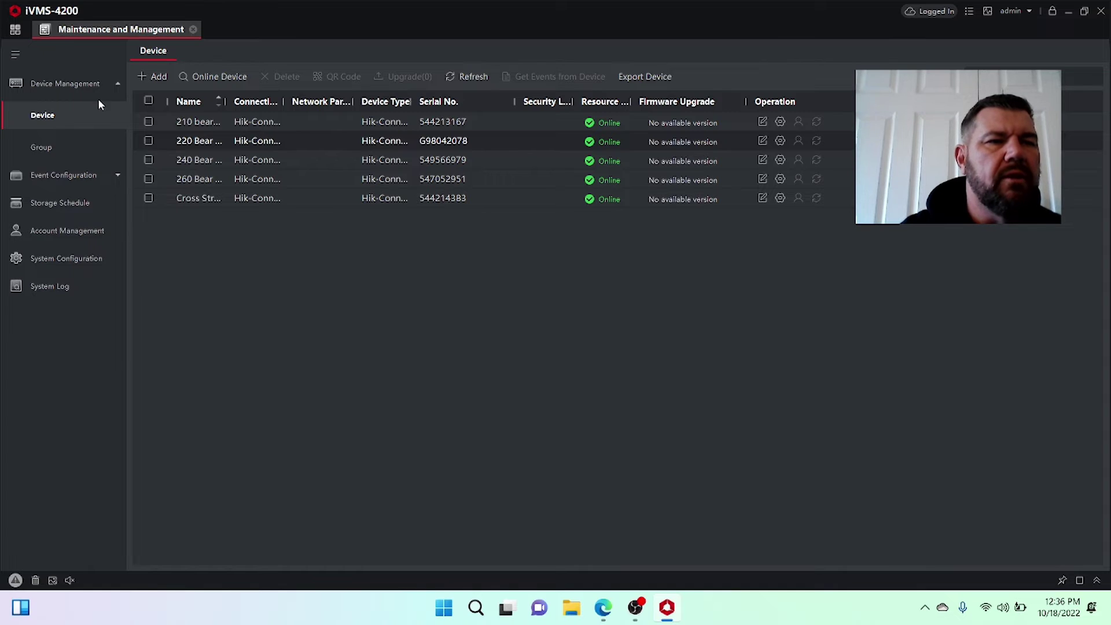
Step: On the Group page, create one group per device name for all five devices
click(58, 147)
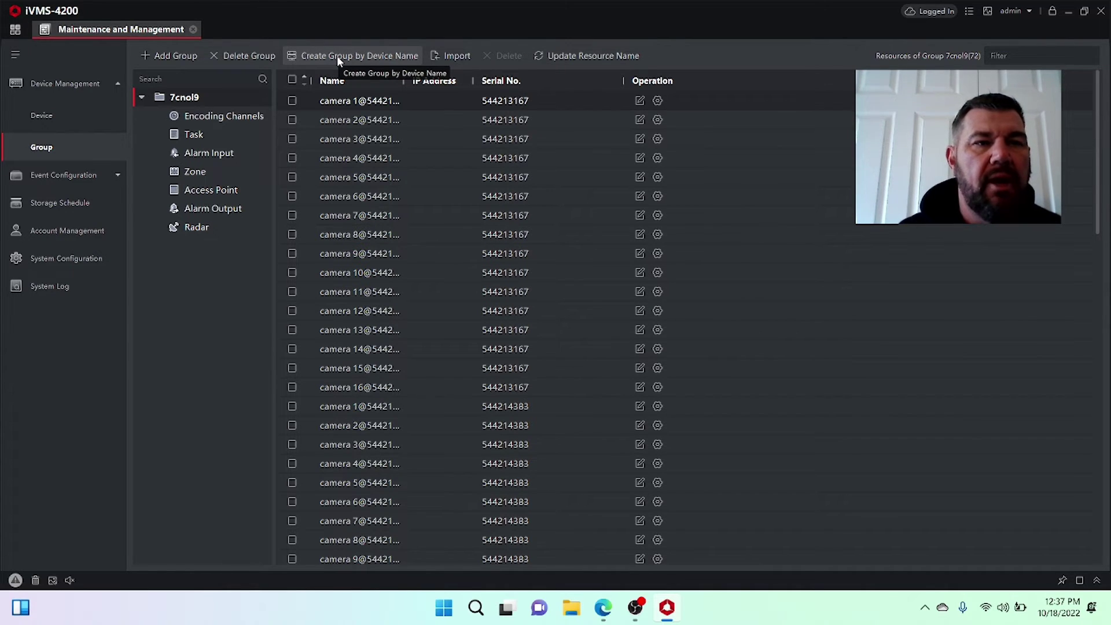
click(53, 86)
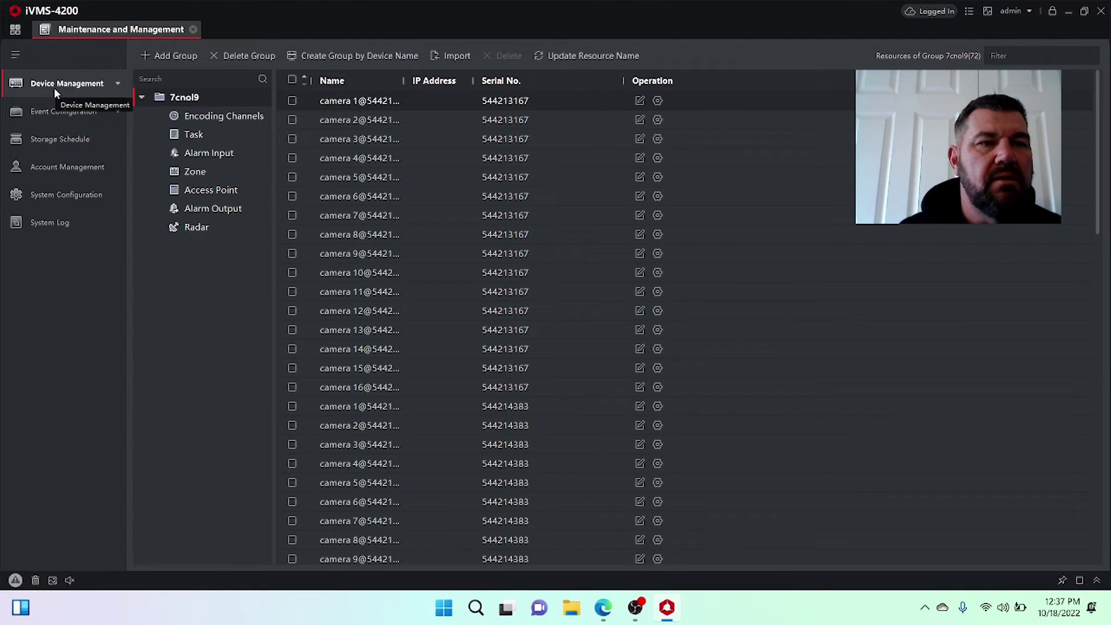
click(54, 87)
click(58, 115)
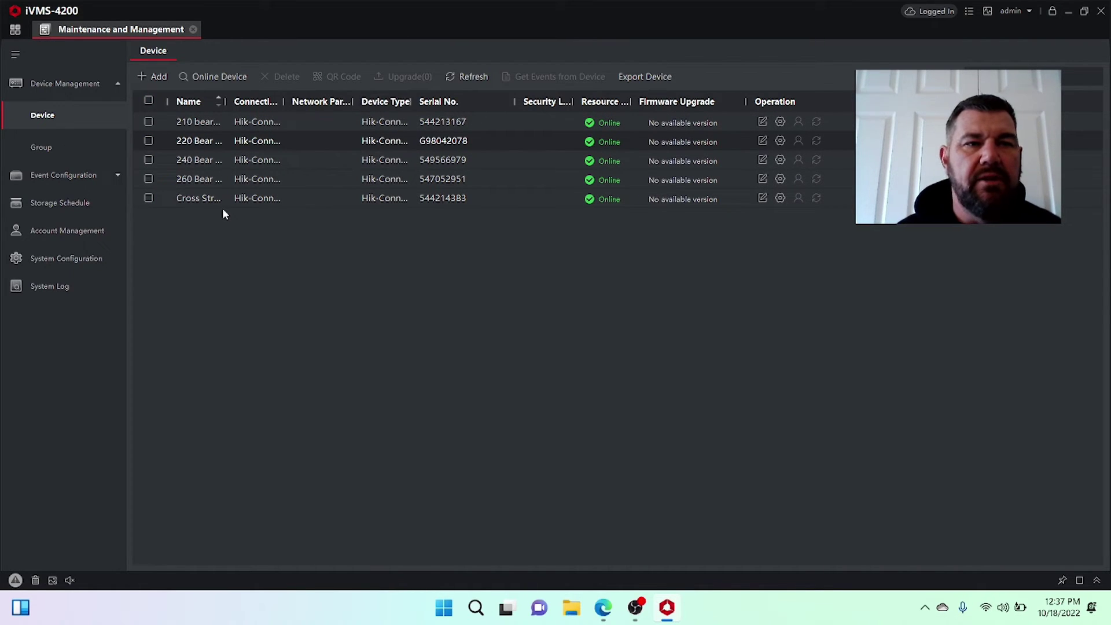
click(49, 147)
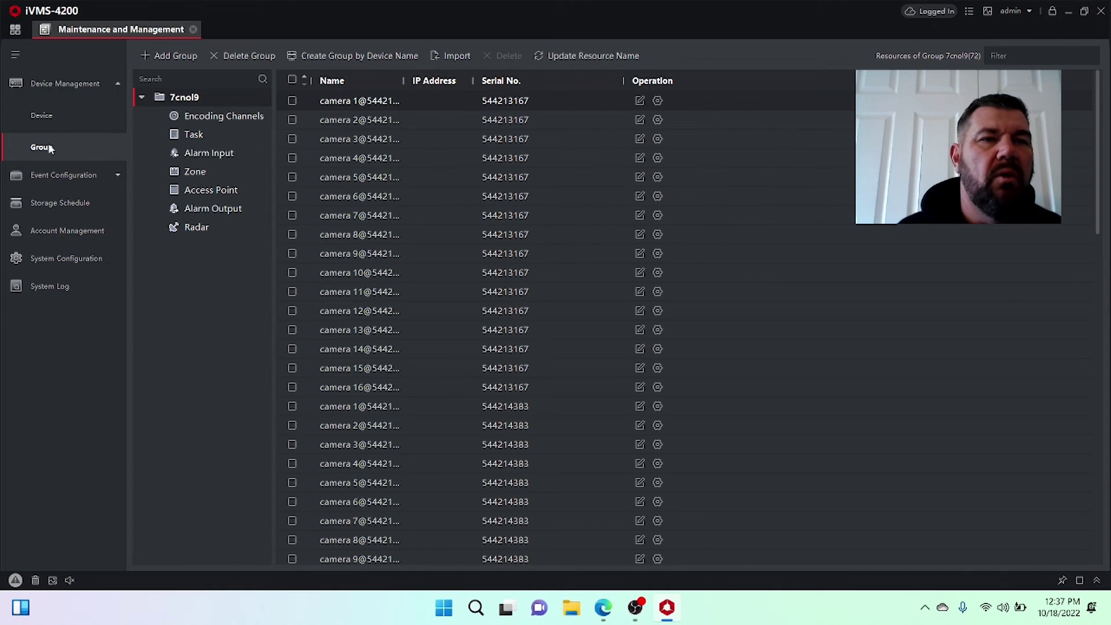
click(358, 56)
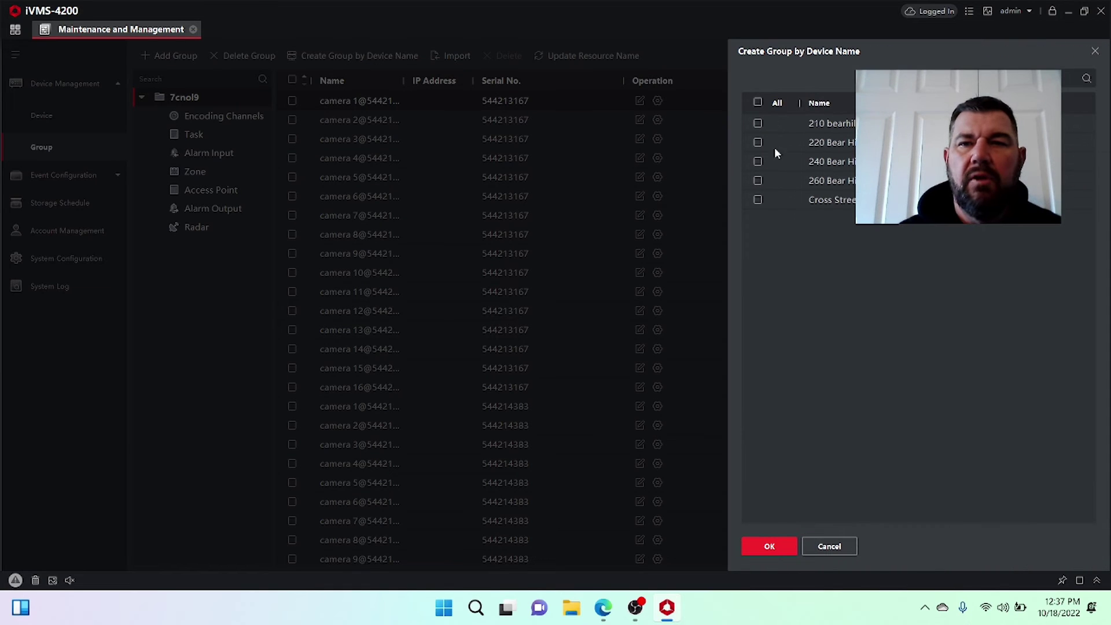
click(757, 102)
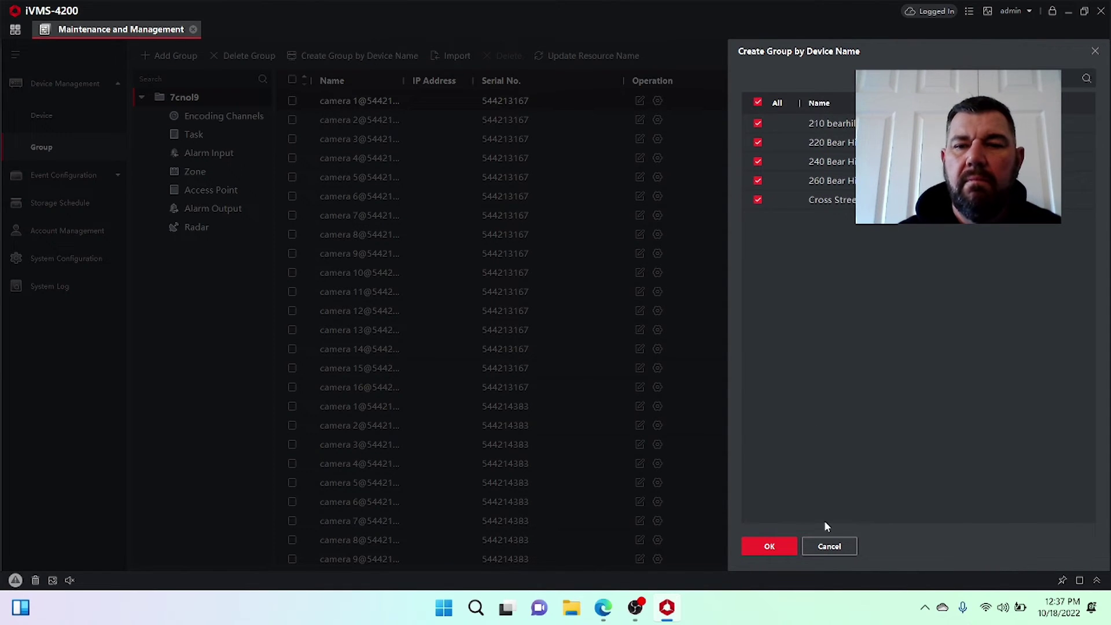
click(778, 545)
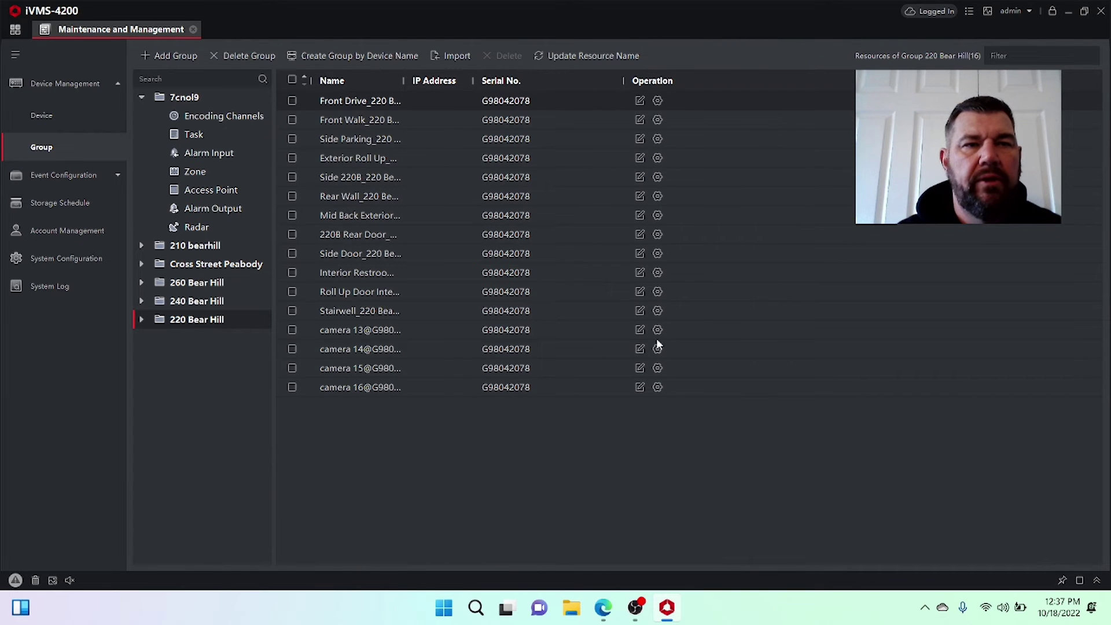
Step: Reopen Main View from the home page to see the five new device groups
click(22, 30)
click(139, 202)
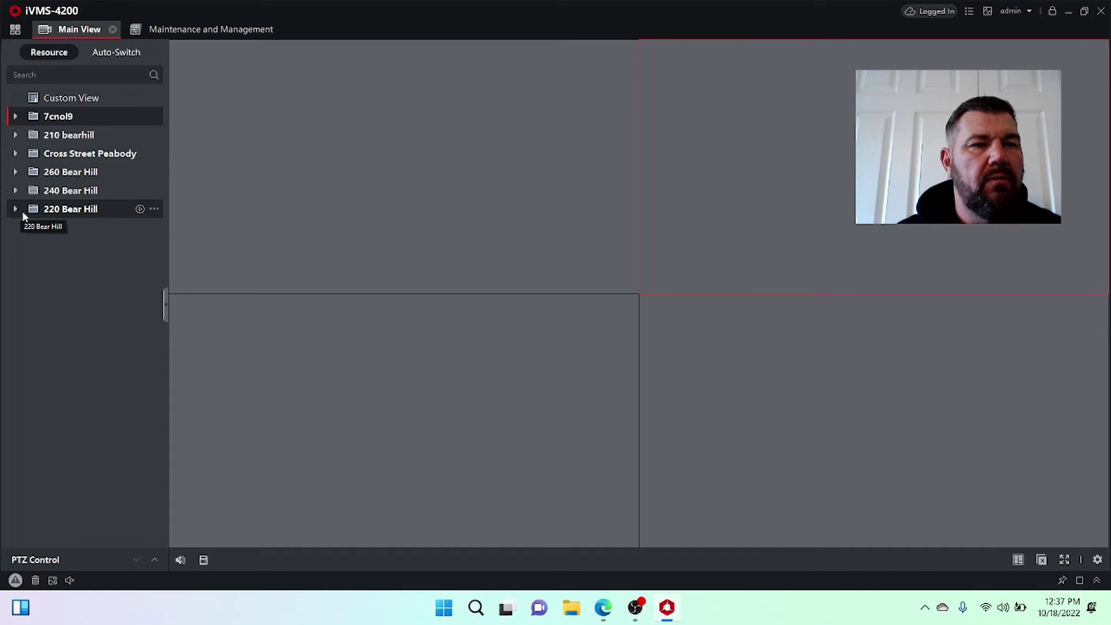
click(16, 192)
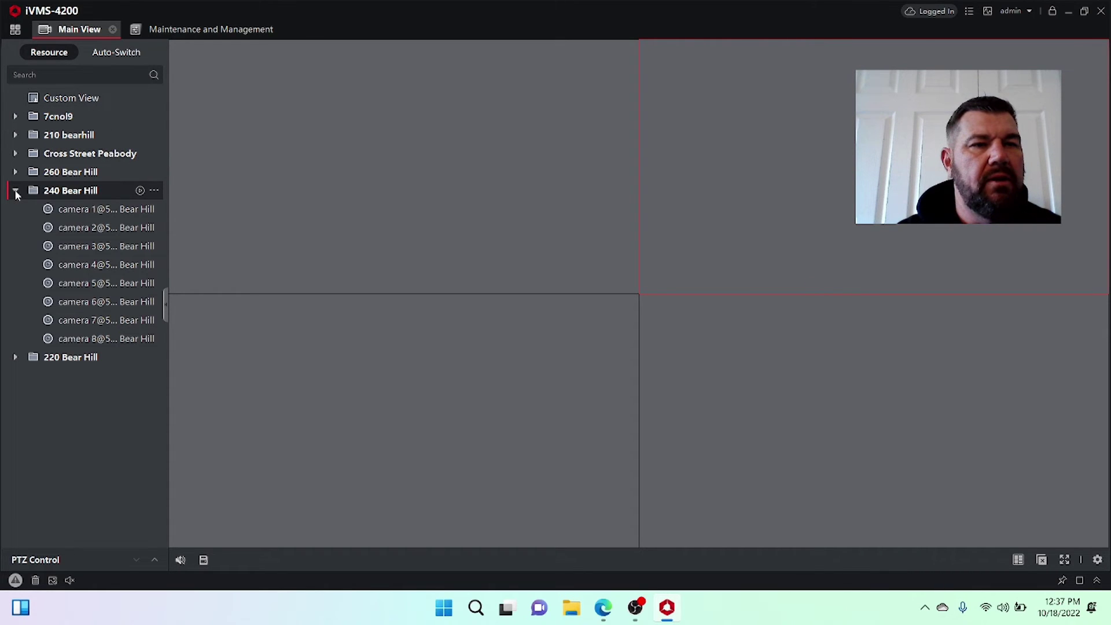
click(67, 210)
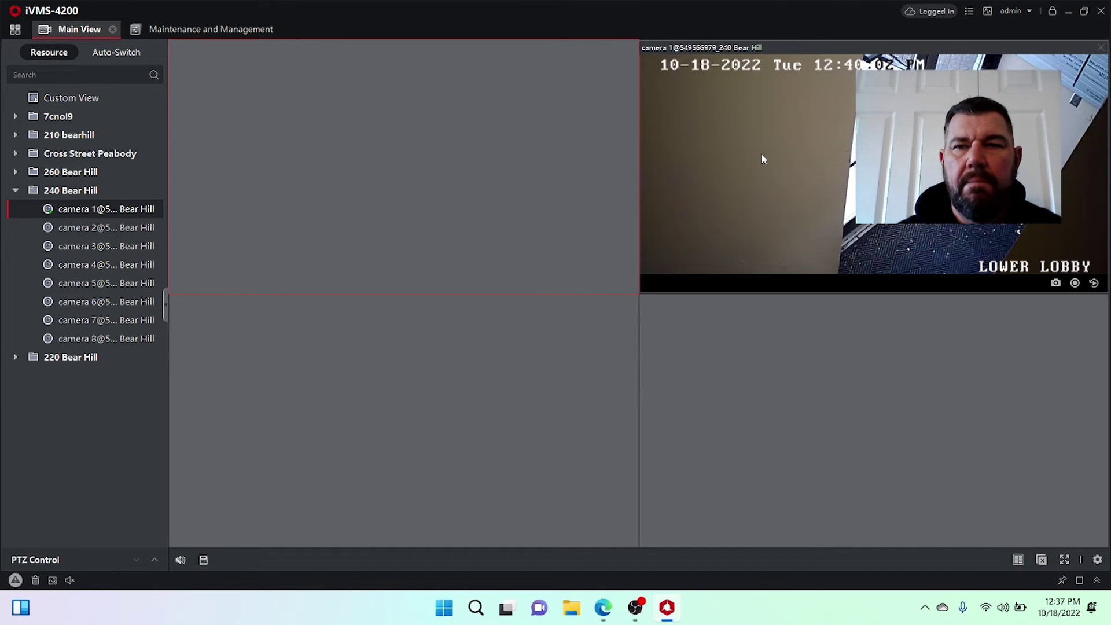
double_click(112, 234)
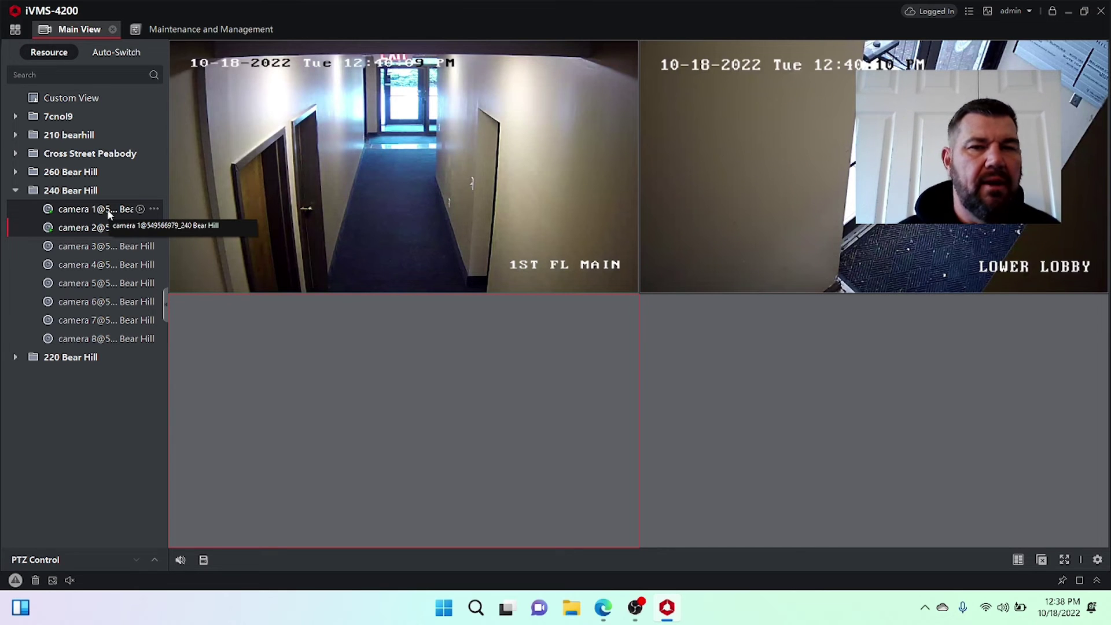
click(1101, 49)
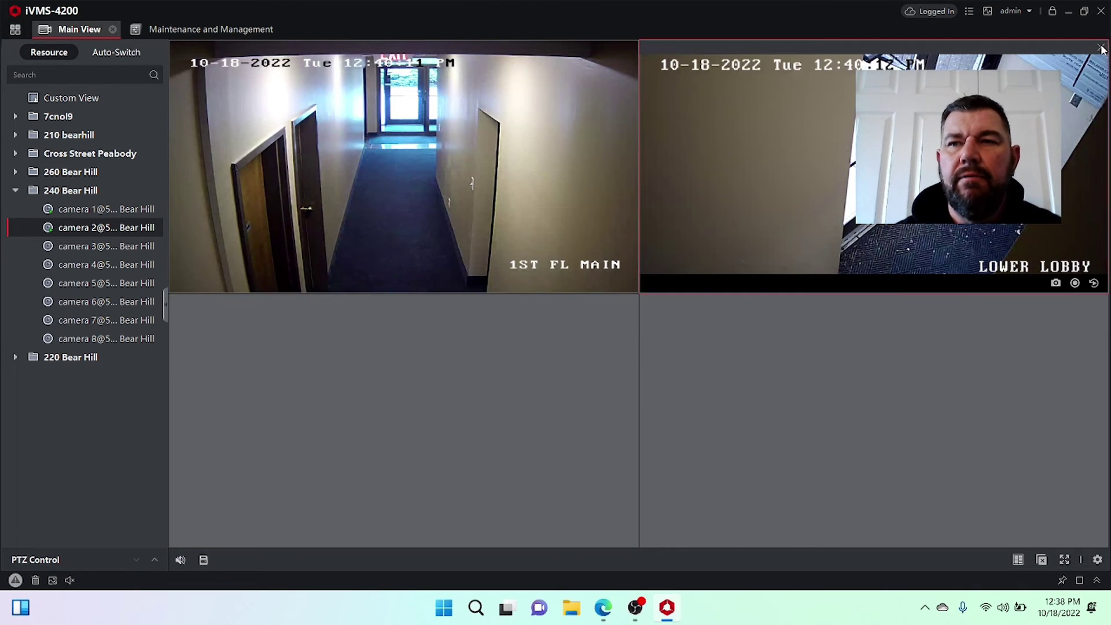
click(631, 48)
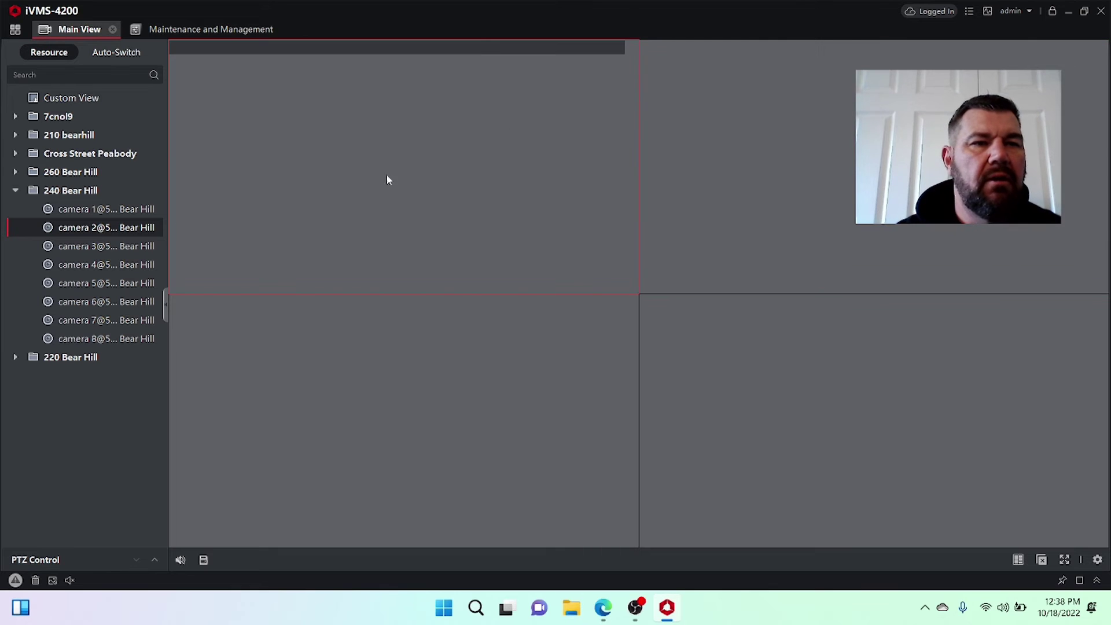
click(99, 215)
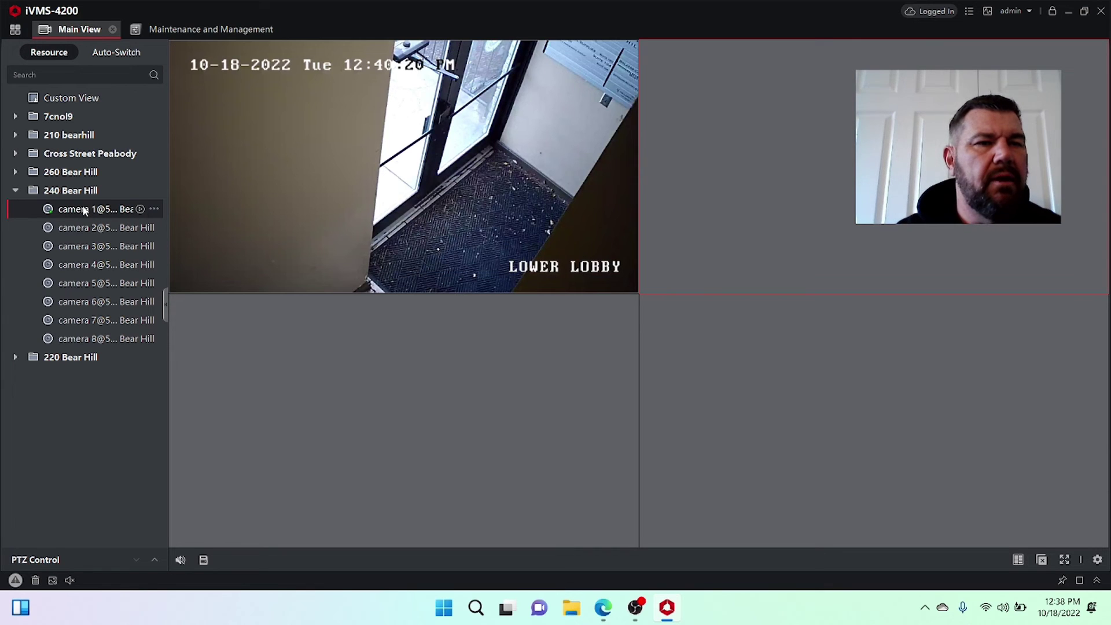
Step: Rename camera 1 under 240 Bear Hill to 'Lower Lobby' and close its live feed
click(153, 211)
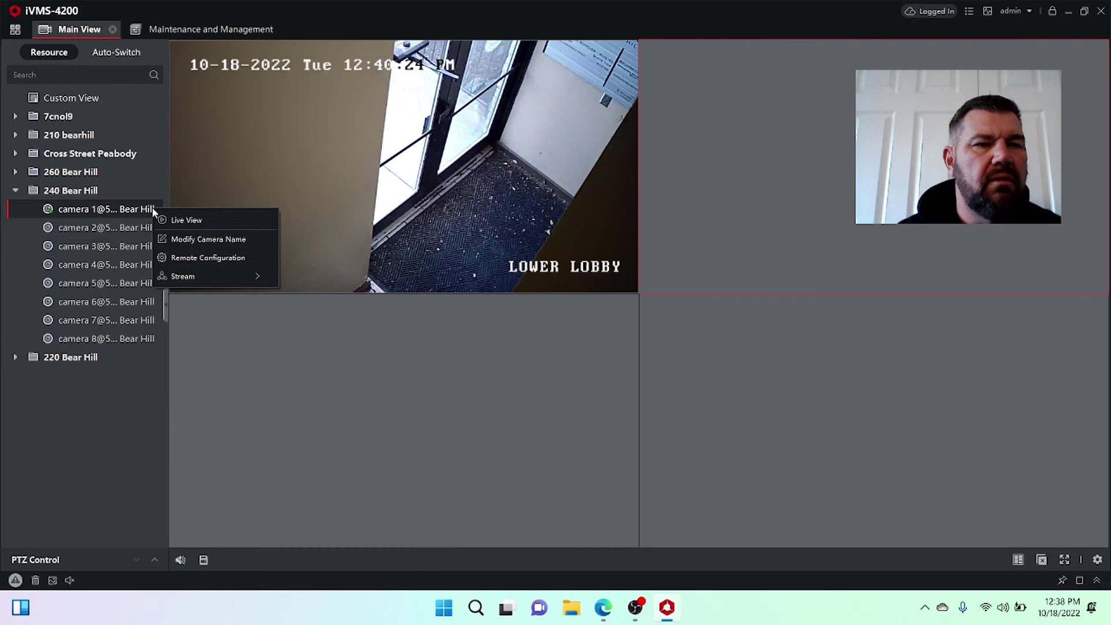
click(183, 239)
text(Lo)
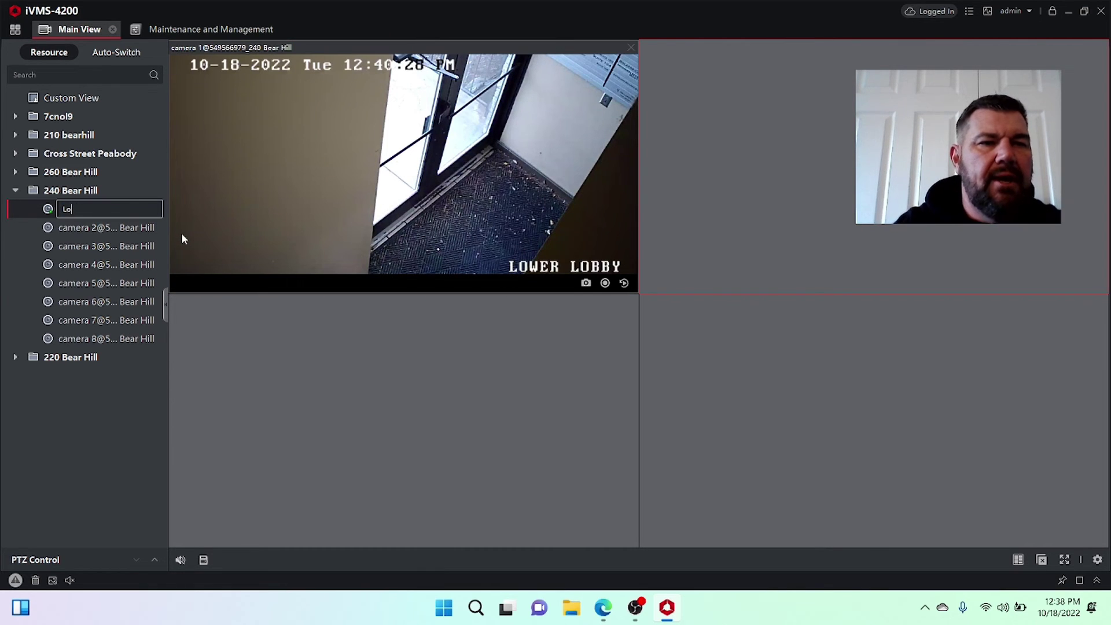
text(wer Lobby)
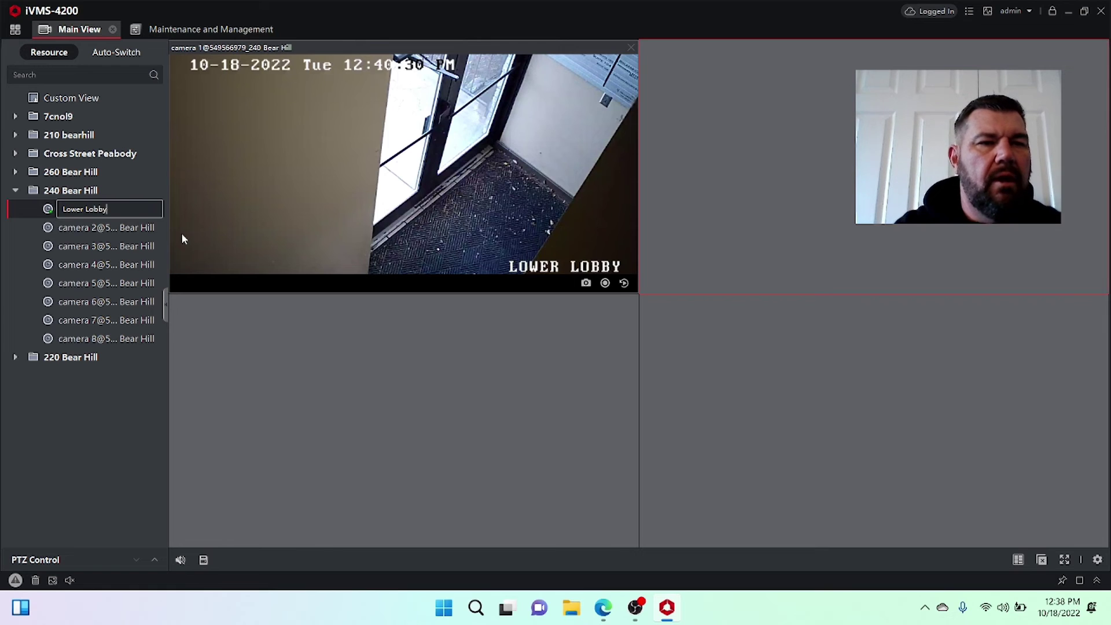
click(125, 229)
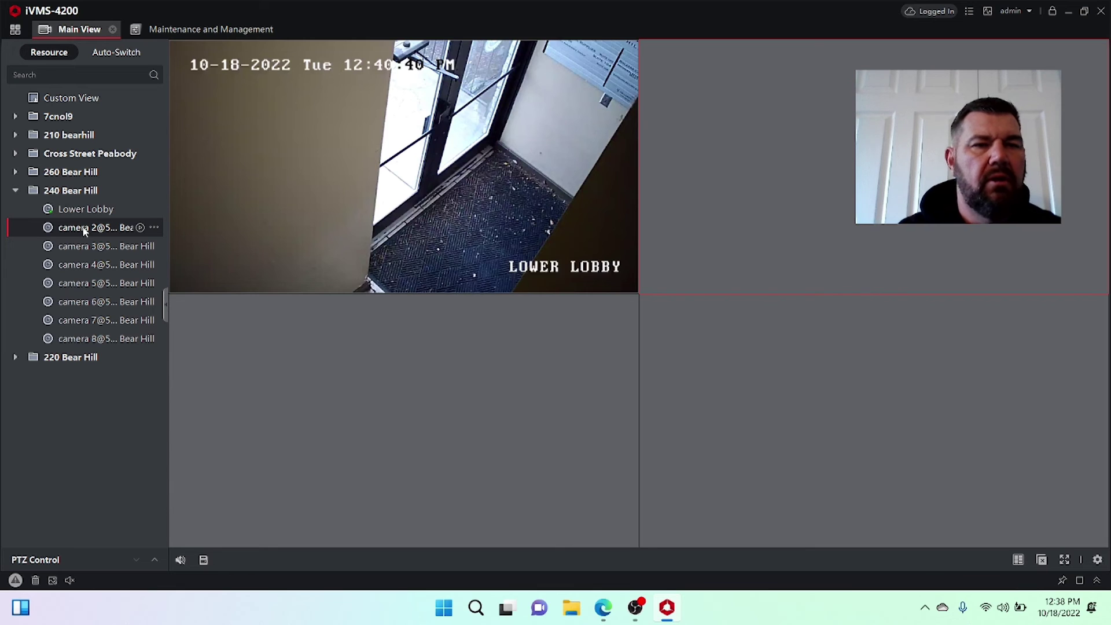
click(634, 50)
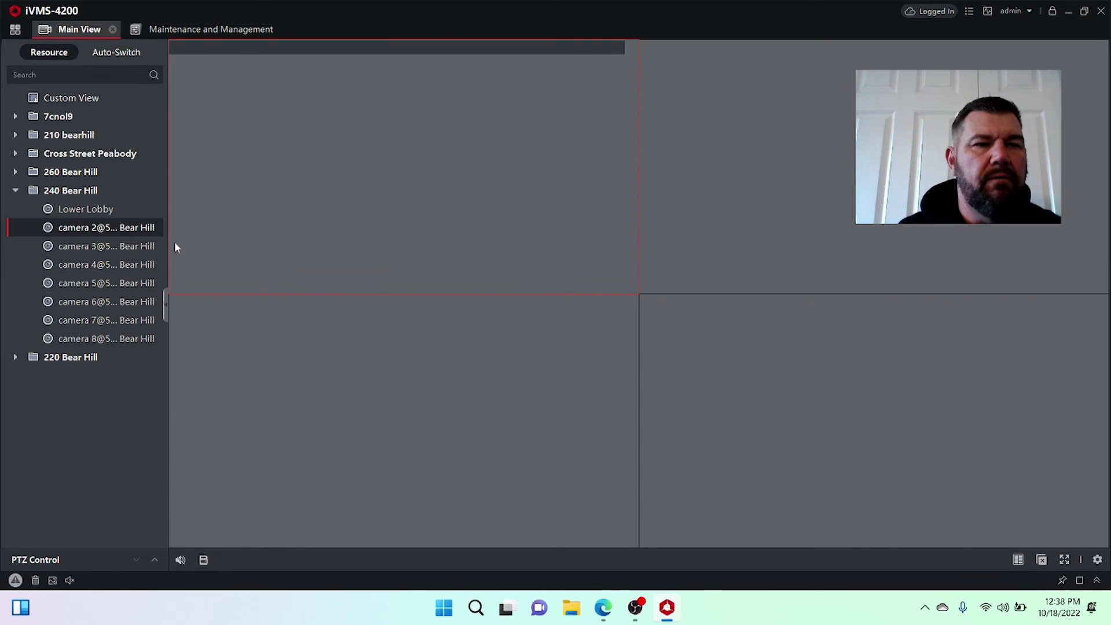
Step: Preview camera 2, rename it 'First Floor Main', and collapse the 240 Bear Hill group
double_click(106, 229)
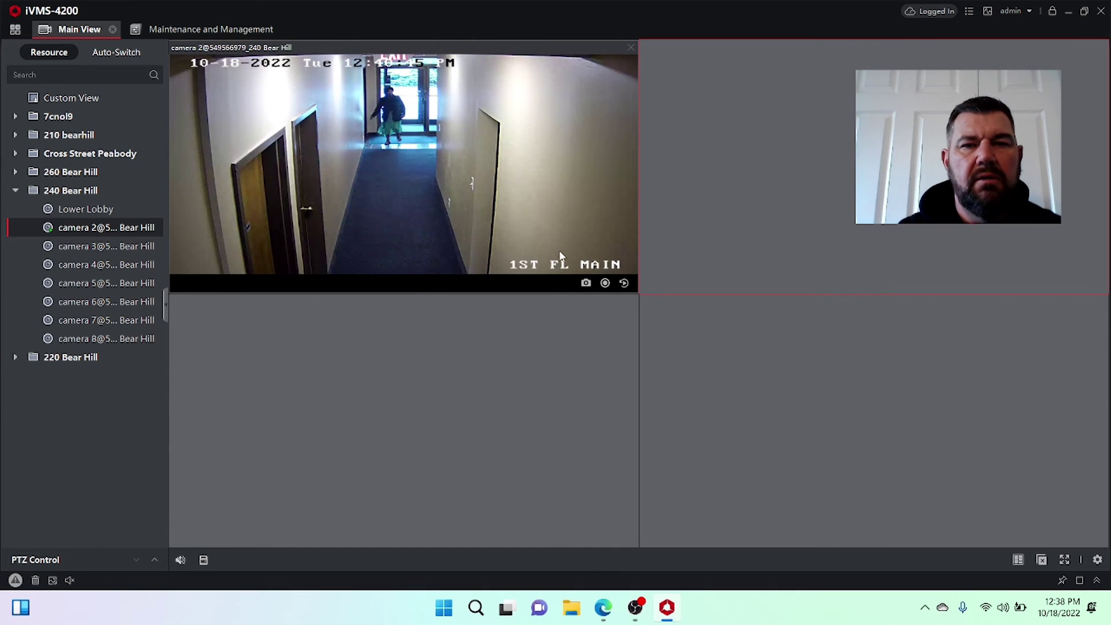
click(630, 48)
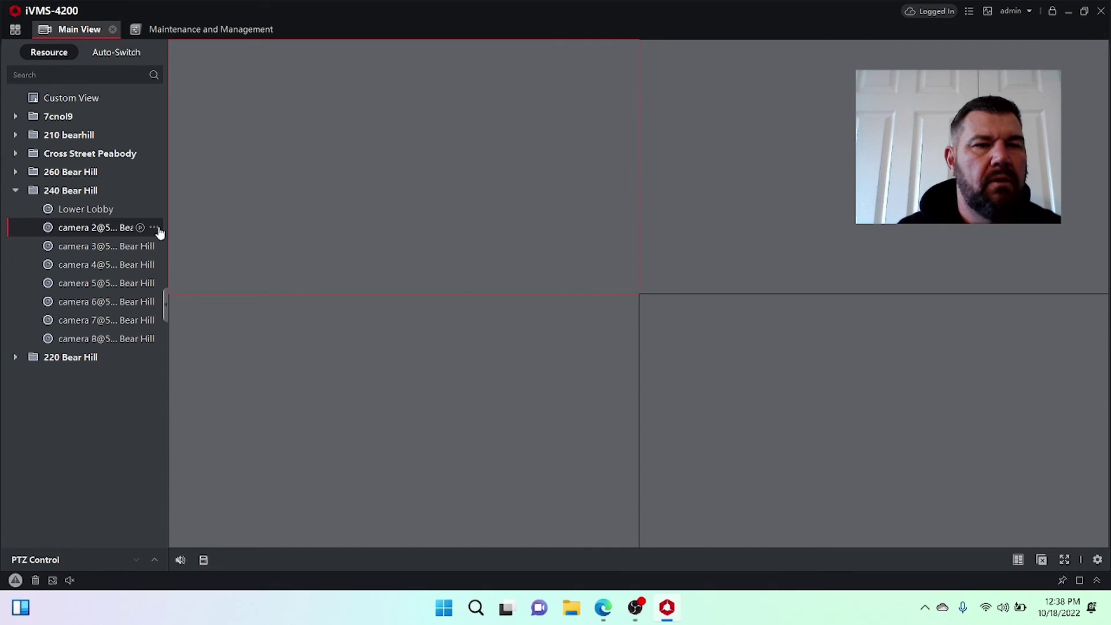
right_click(159, 227)
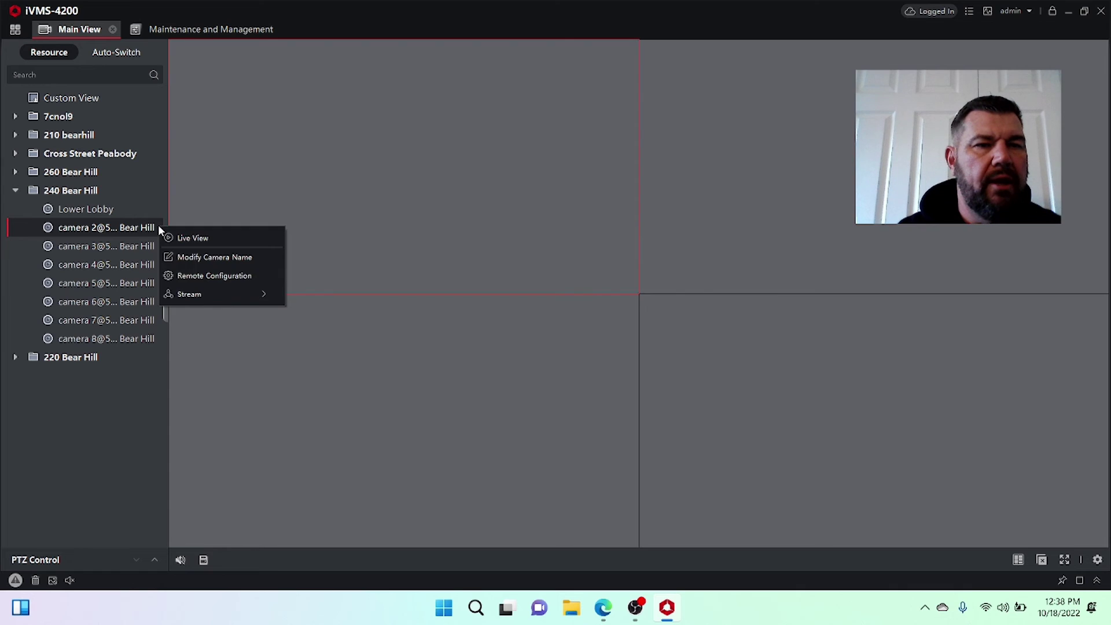
click(184, 253)
text(F)
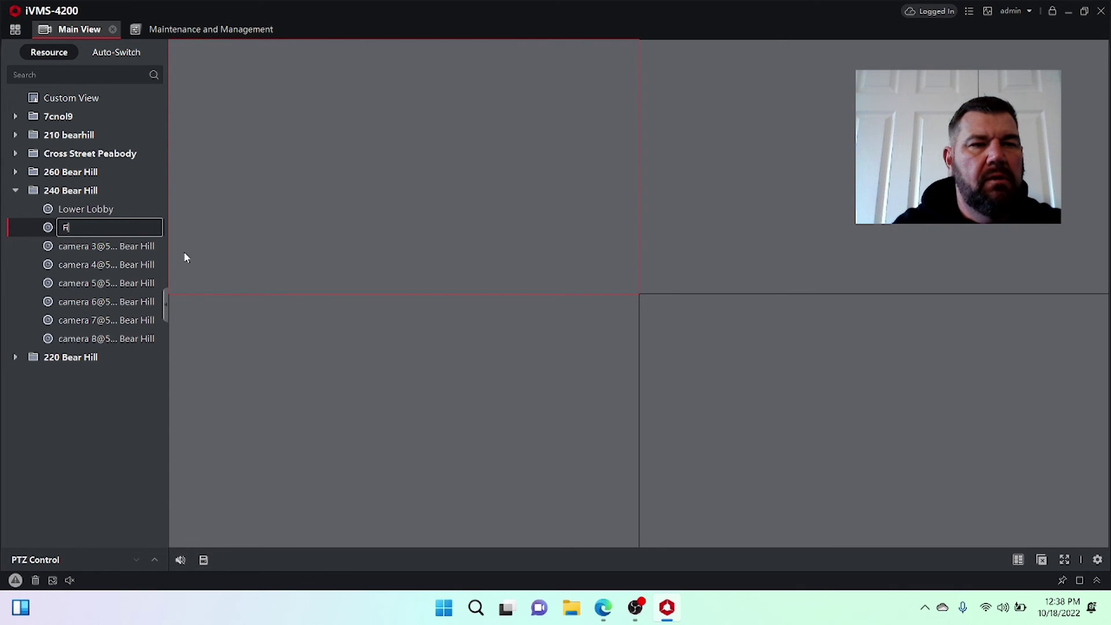
text(irst Floor )
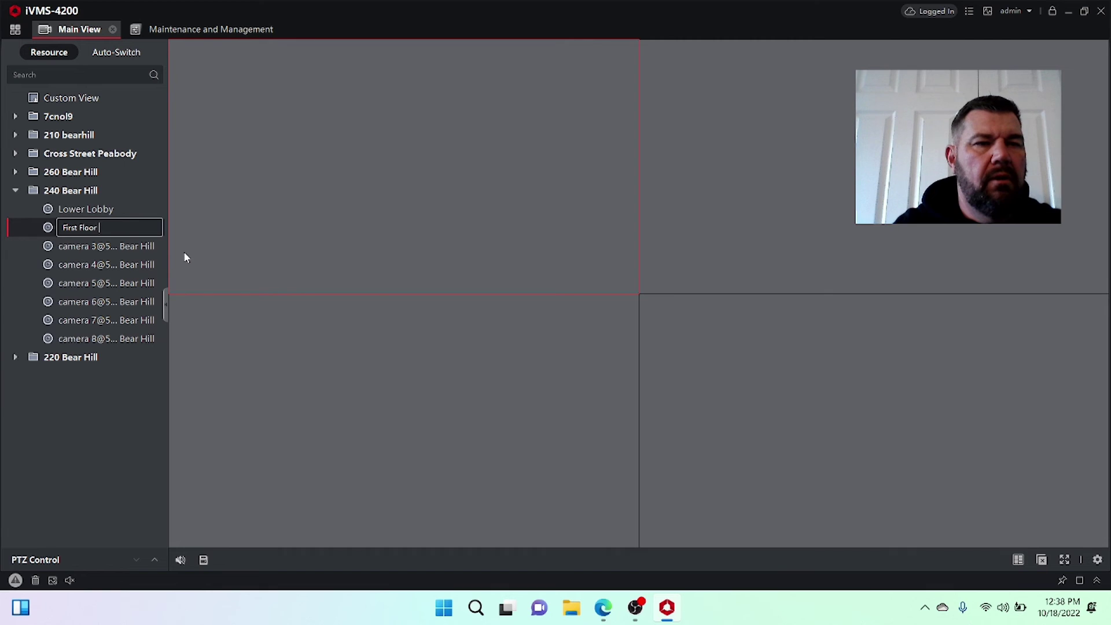
text(Main)
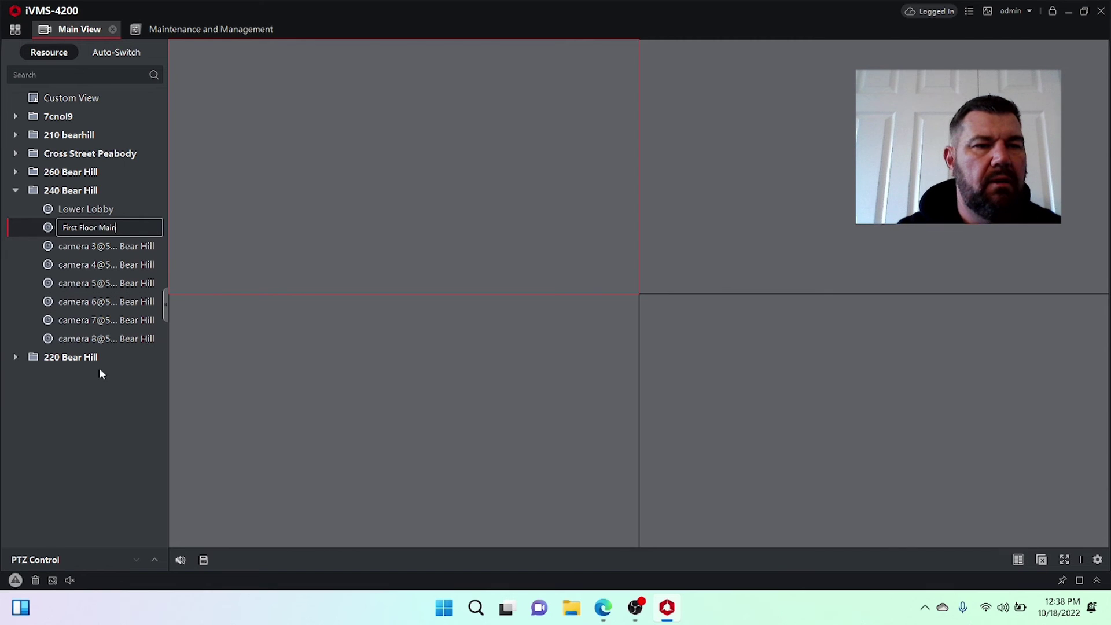
click(83, 248)
click(16, 190)
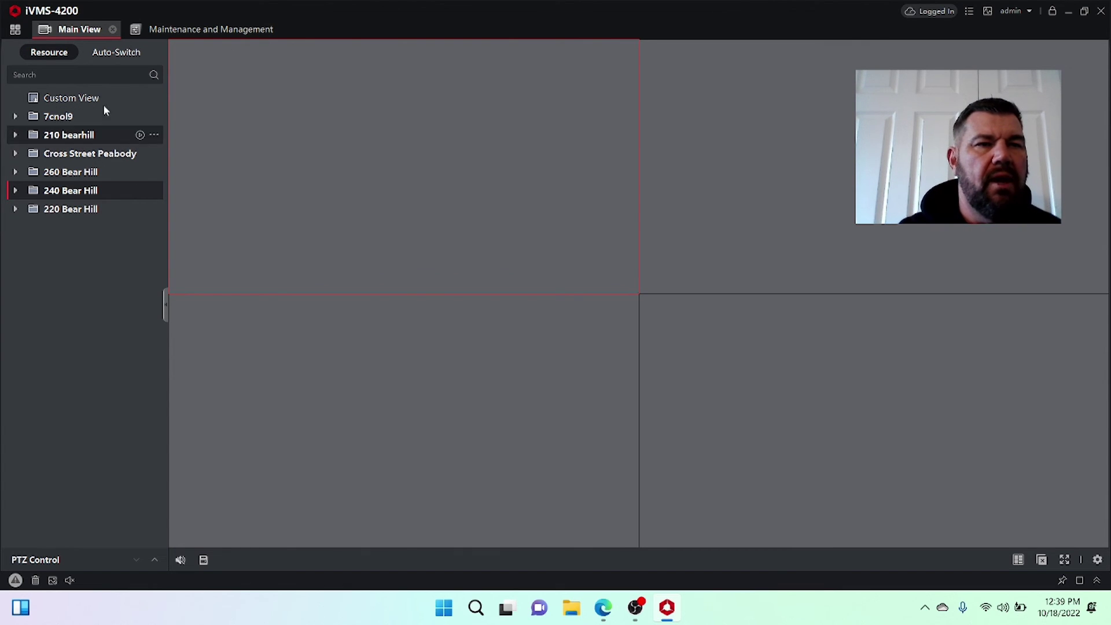
Step: Close the Maintenance and Management and Main View pages and switch to Remote Playback
click(284, 30)
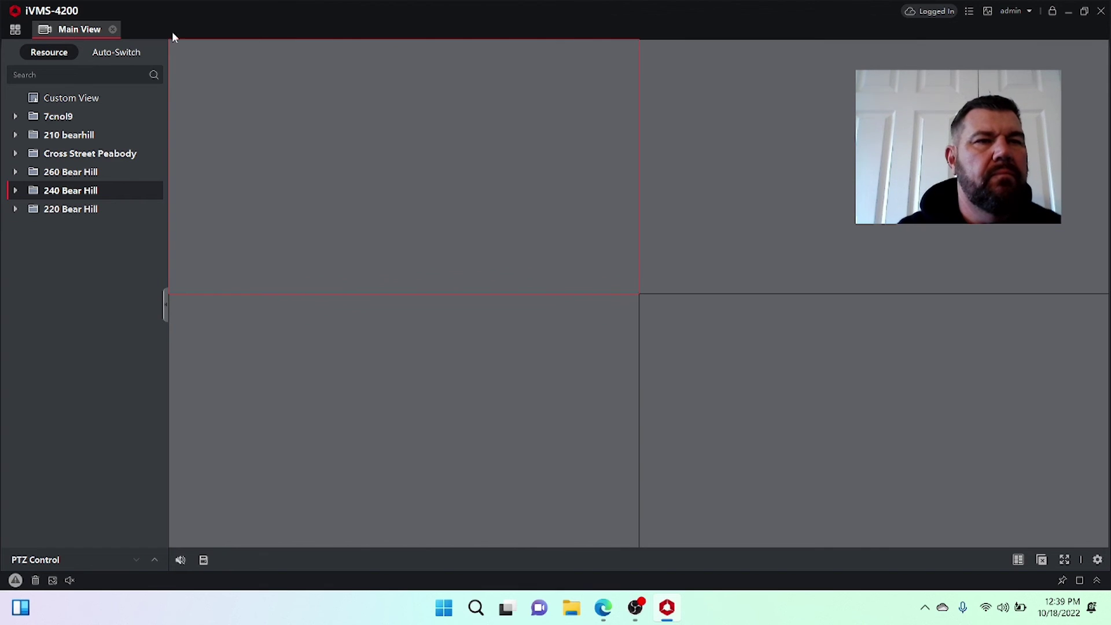
click(113, 29)
click(337, 189)
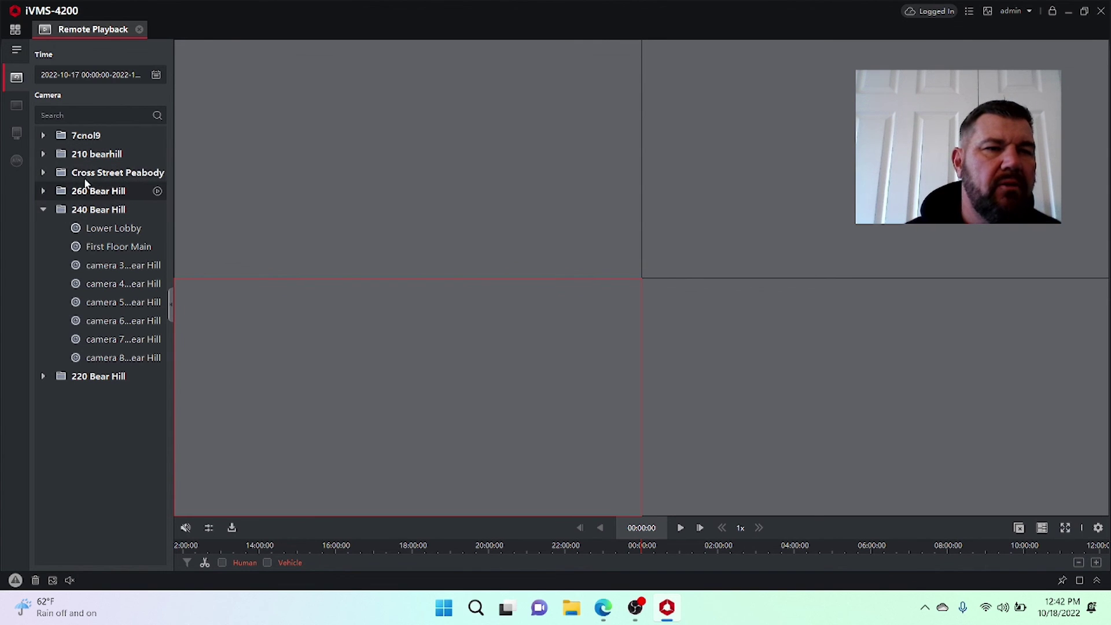
Step: Expand the 240 Bear Hill group to list the Lower Lobby and First Floor Main cameras
click(42, 136)
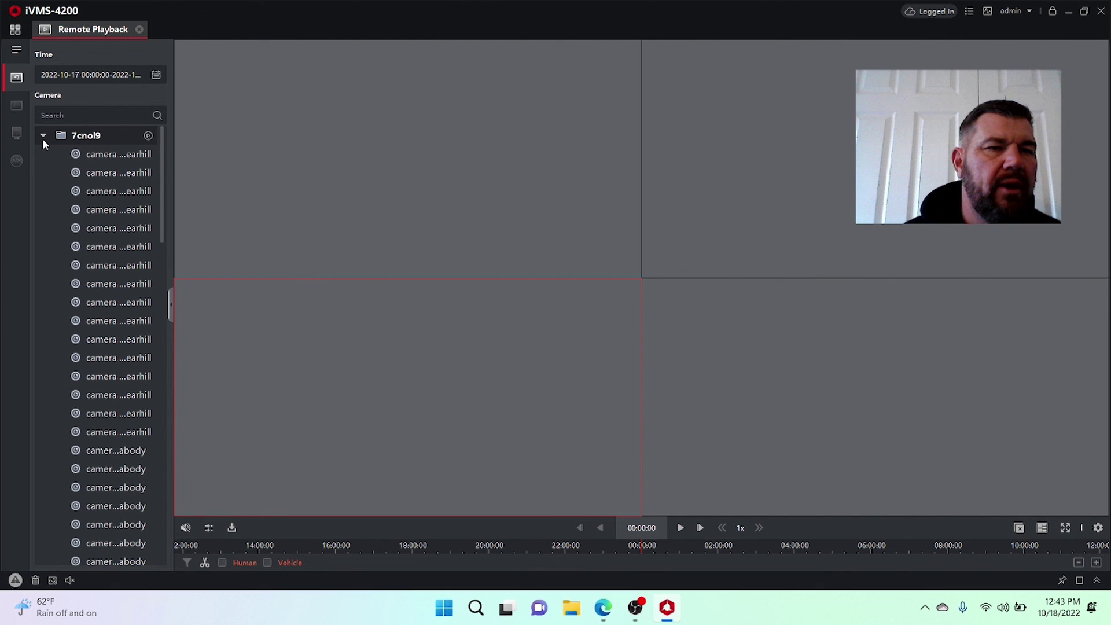
click(43, 136)
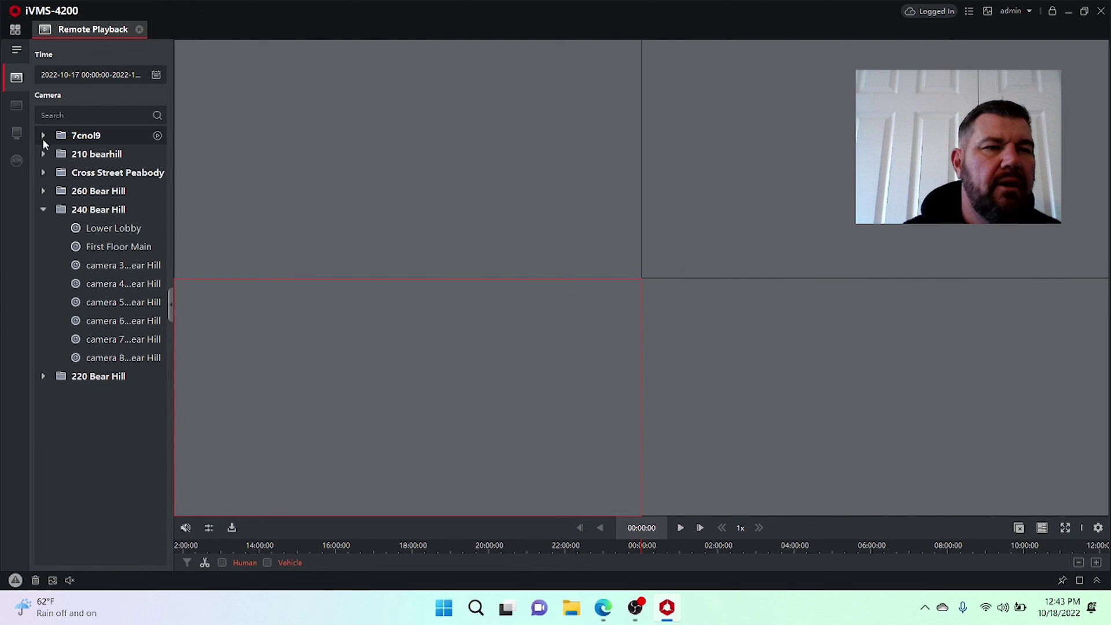
click(43, 209)
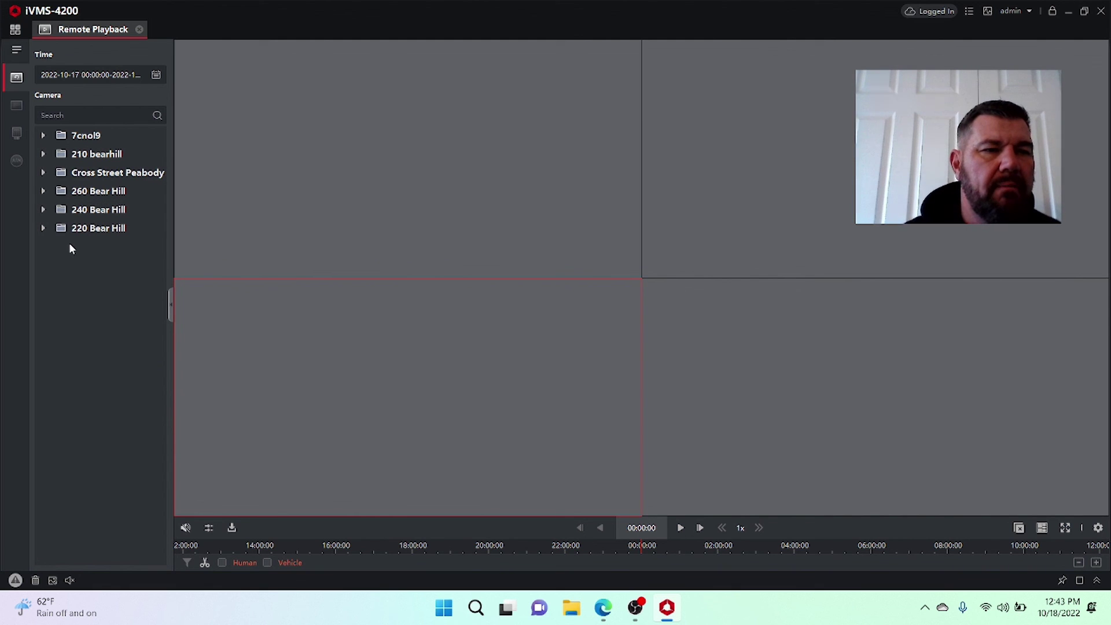
click(44, 212)
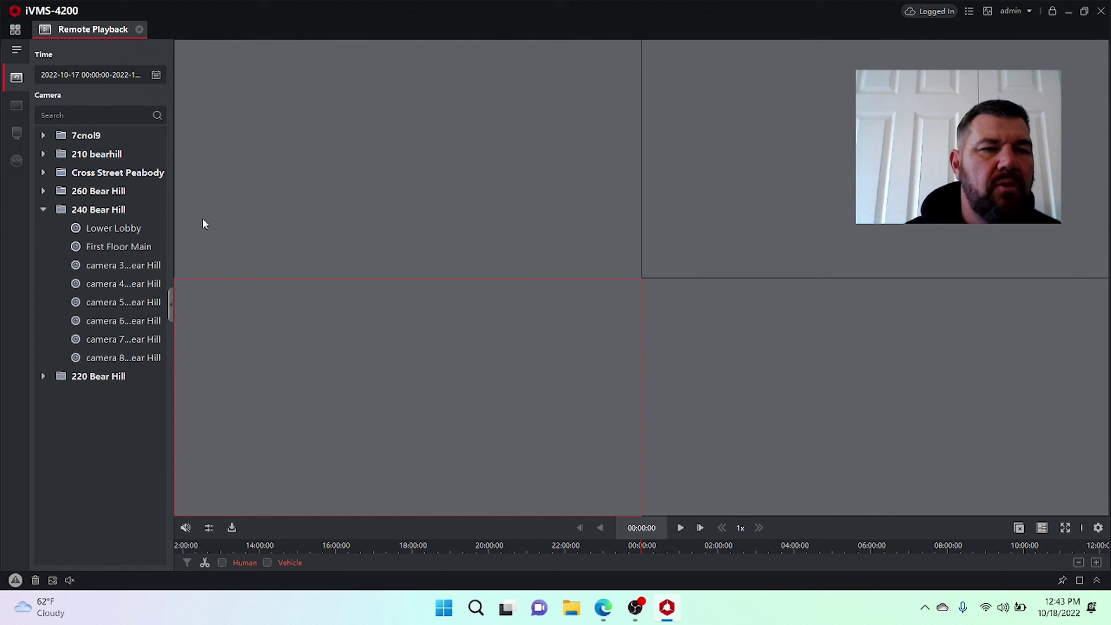
Step: Play back the First Floor Main camera's recorded footage from 10-16-2022 in a playback pane
double_click(103, 248)
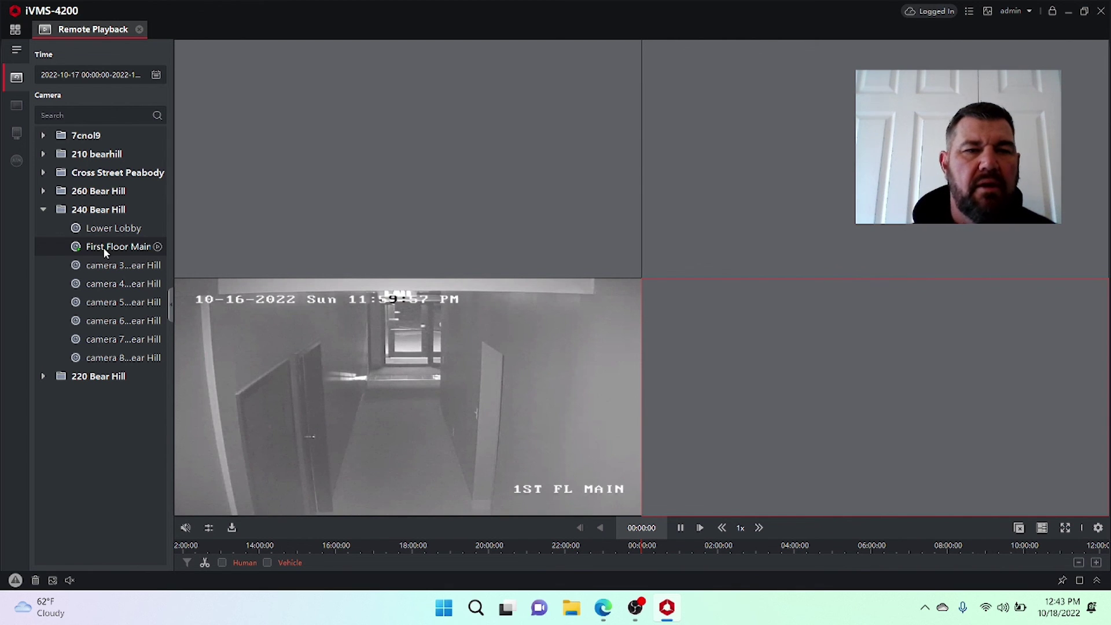
mouse_move(304, 335)
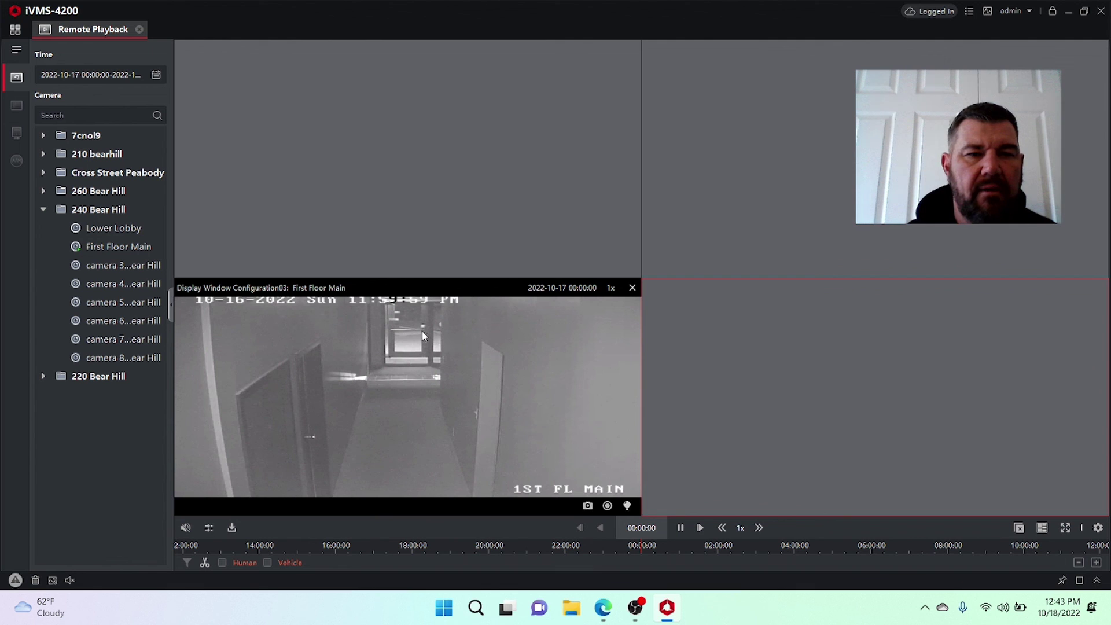